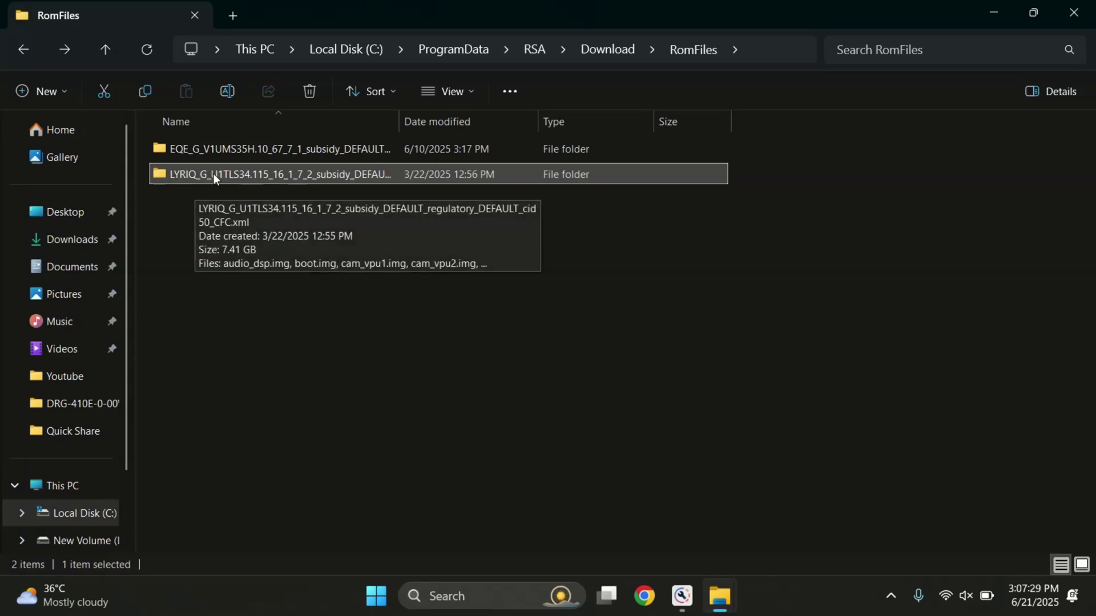
- Open the LYRIQ firmware folder and jump to vbmeta.img near the end of the list
double_click(214, 173)
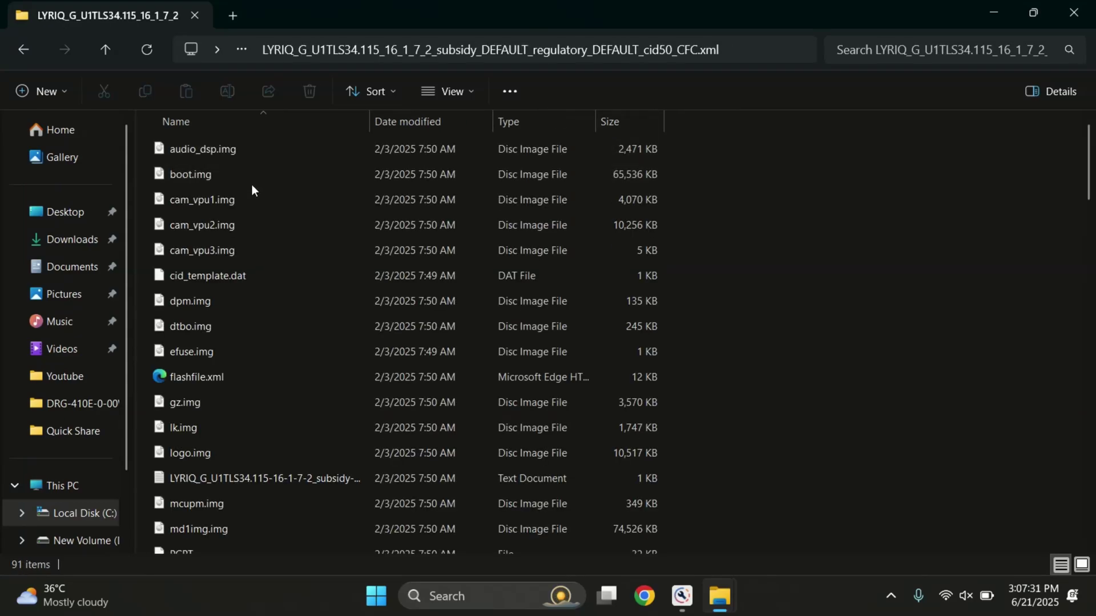
scroll(266, 323, "down", 2)
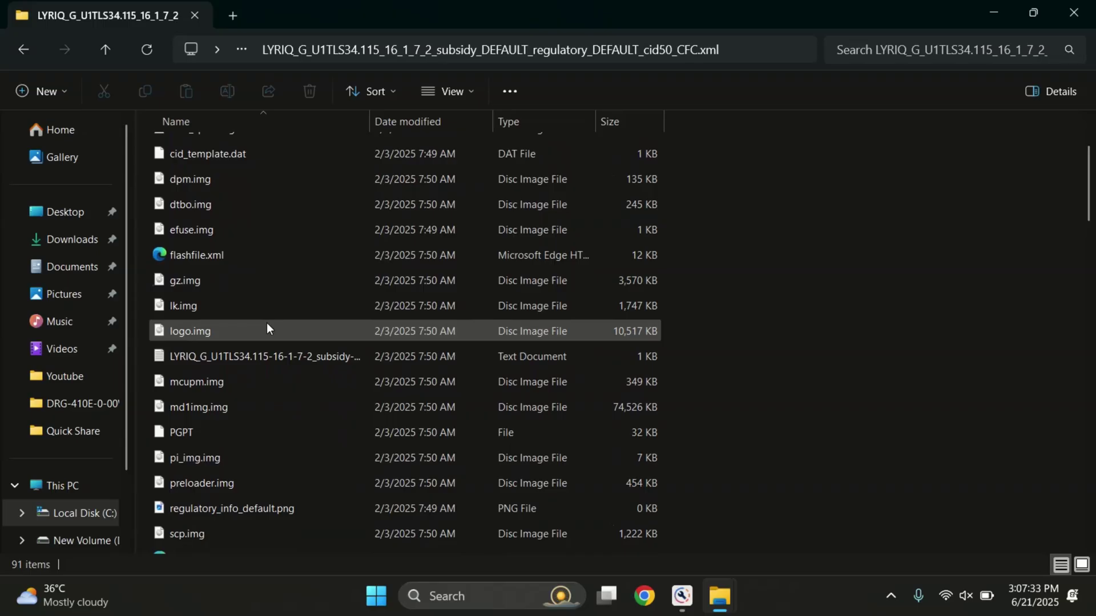
scroll(320, 379, "down", 2)
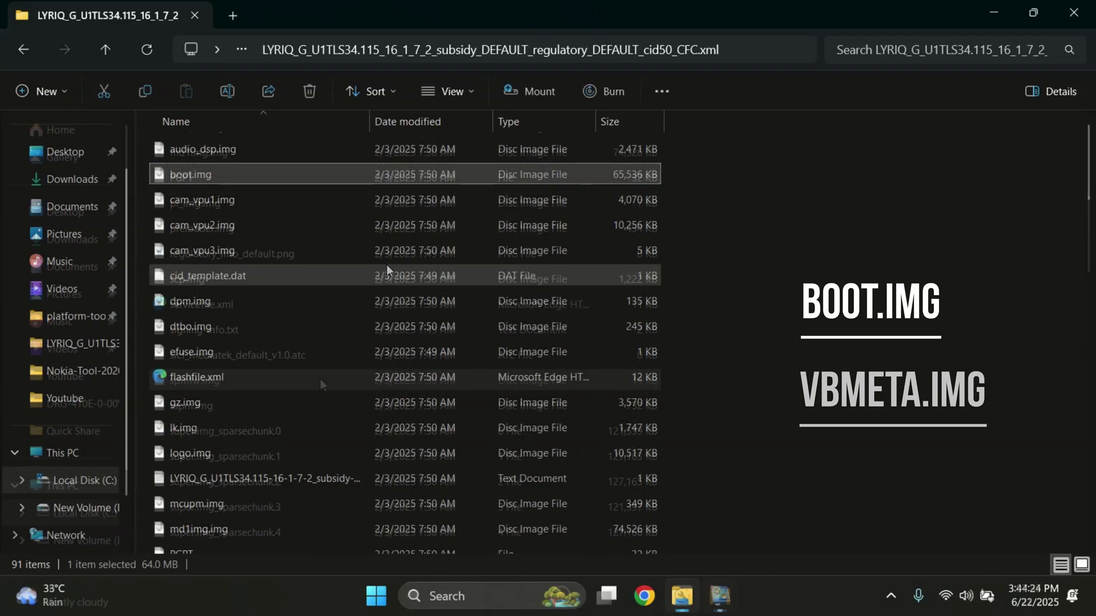
key("v")
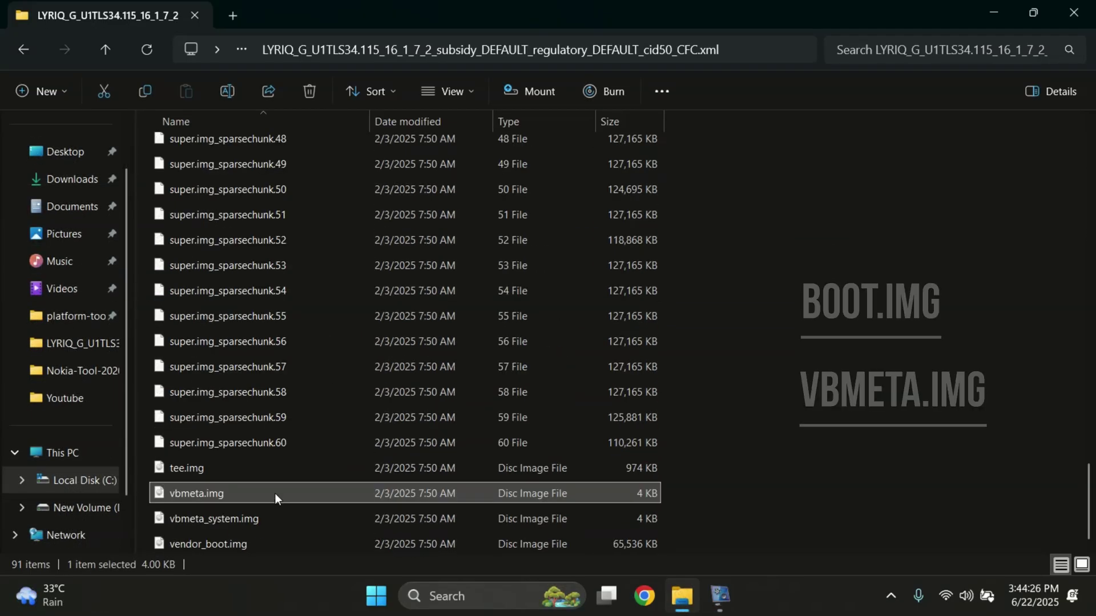
key("F2")
- Select vbmeta.img and vbmeta_system.img together, then add boot.img to the selection
left_click(701, 518)
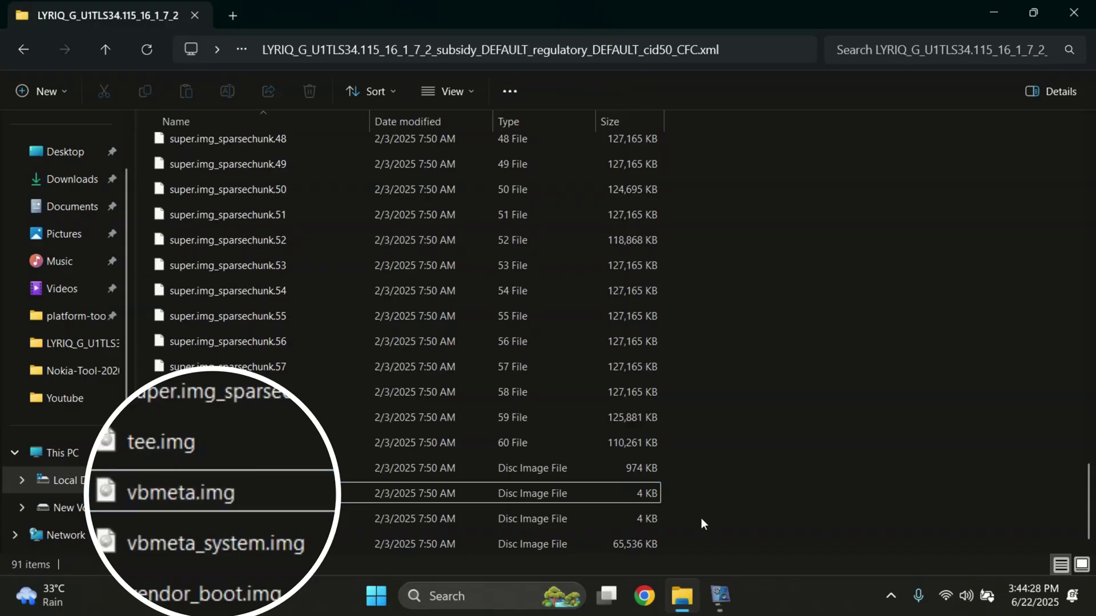
left_click_drag(691, 520, 578, 497)
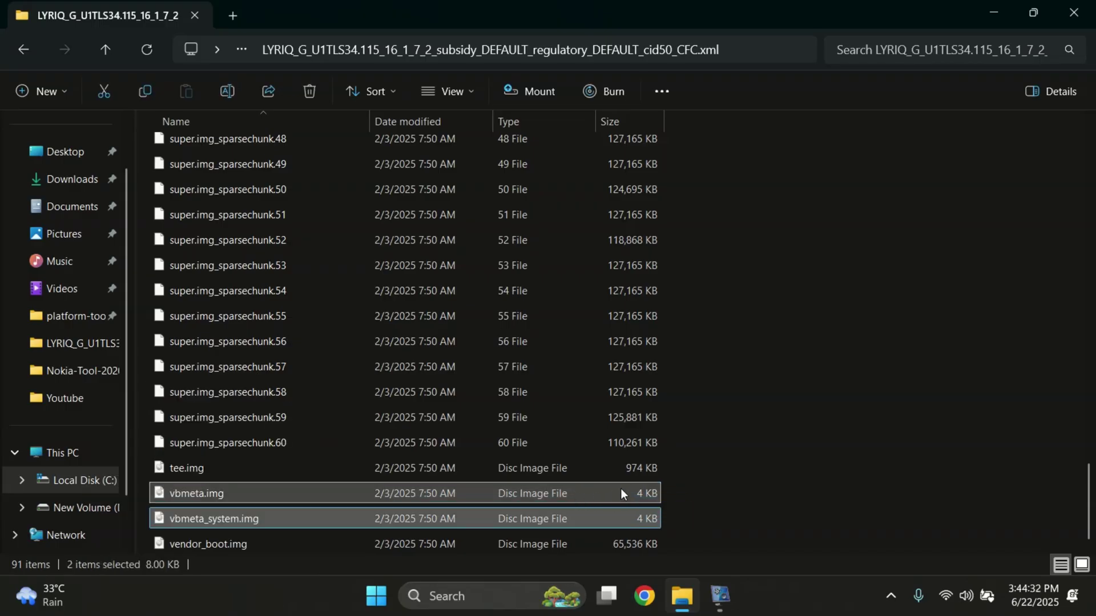
scroll(592, 371, "up", 20)
scroll(593, 371, "up", 3)
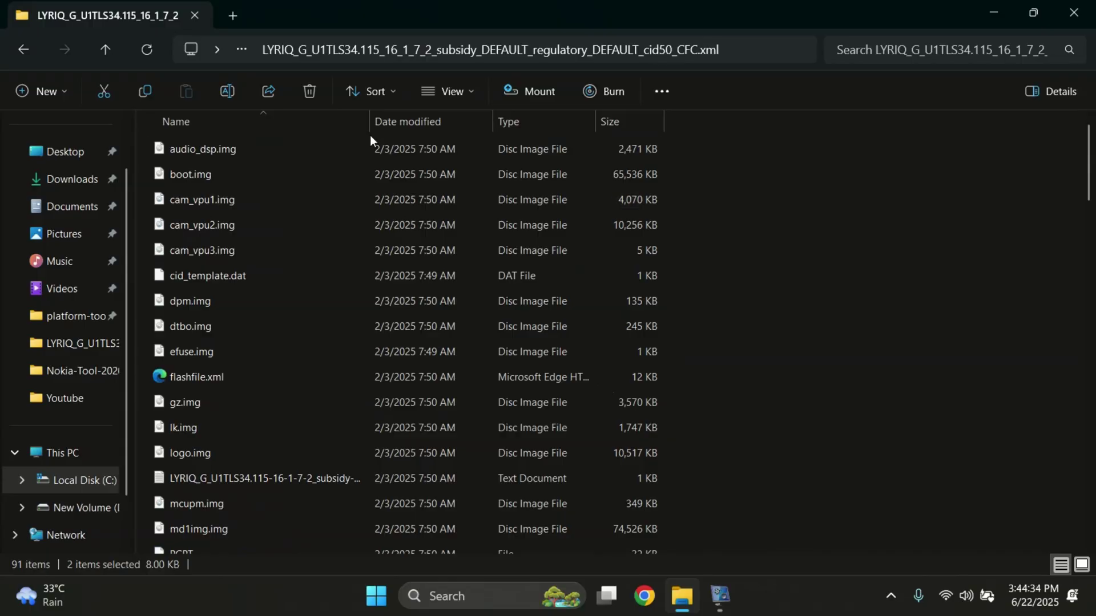
left_click(307, 173, "ctrl")
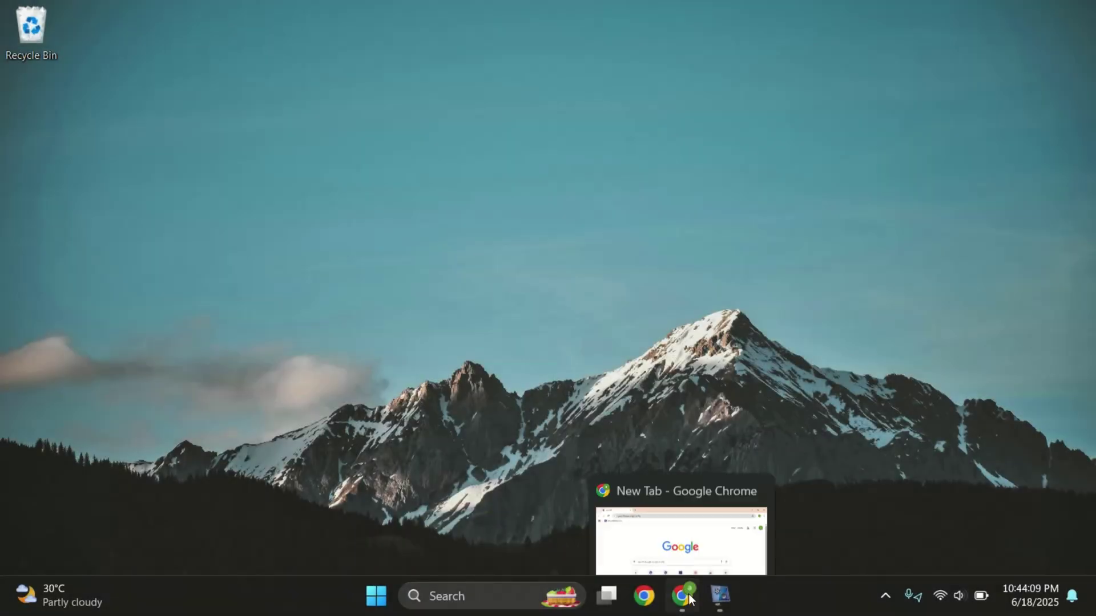
- Search Google for 'software fix motorola' and open Motorola's Download Software Fix page
left_click(690, 598)
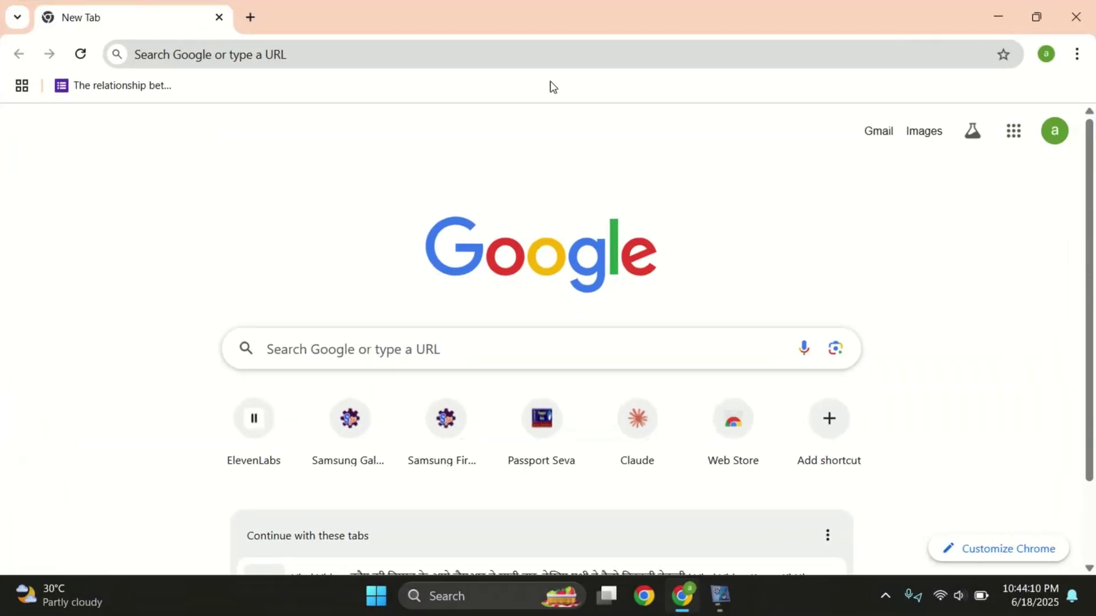
left_click(394, 63)
type("soft")
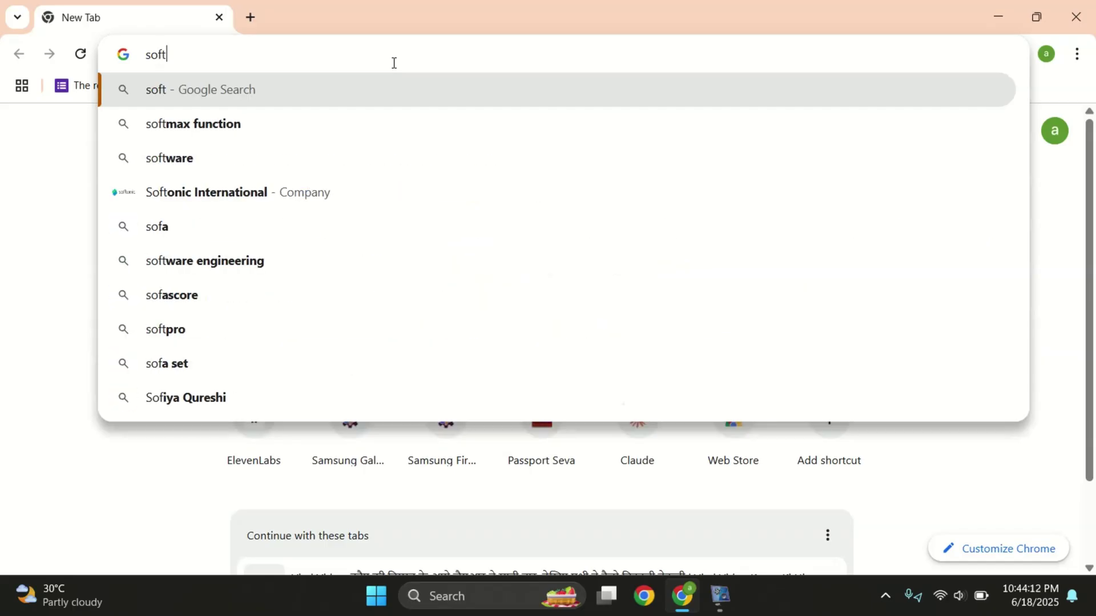
type("ware fix mo")
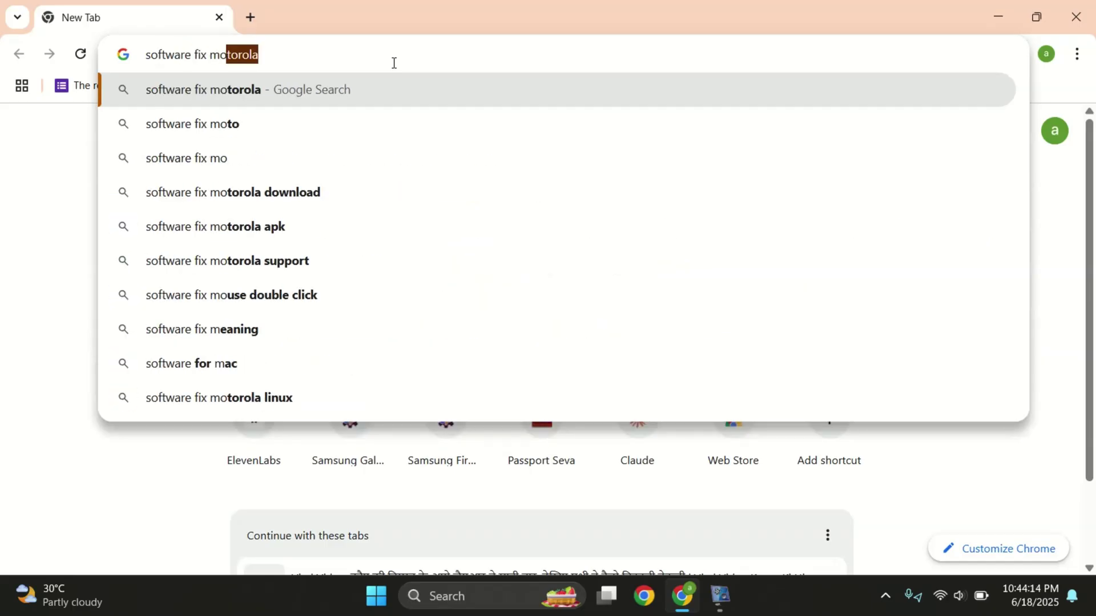
type("torola")
left_click(345, 90)
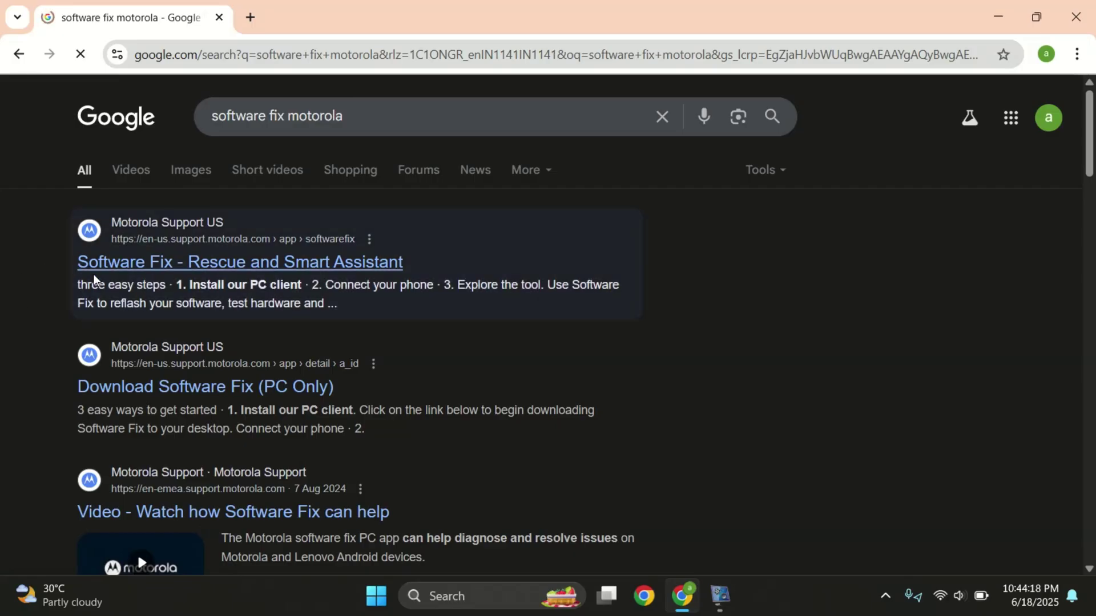
left_click(198, 391)
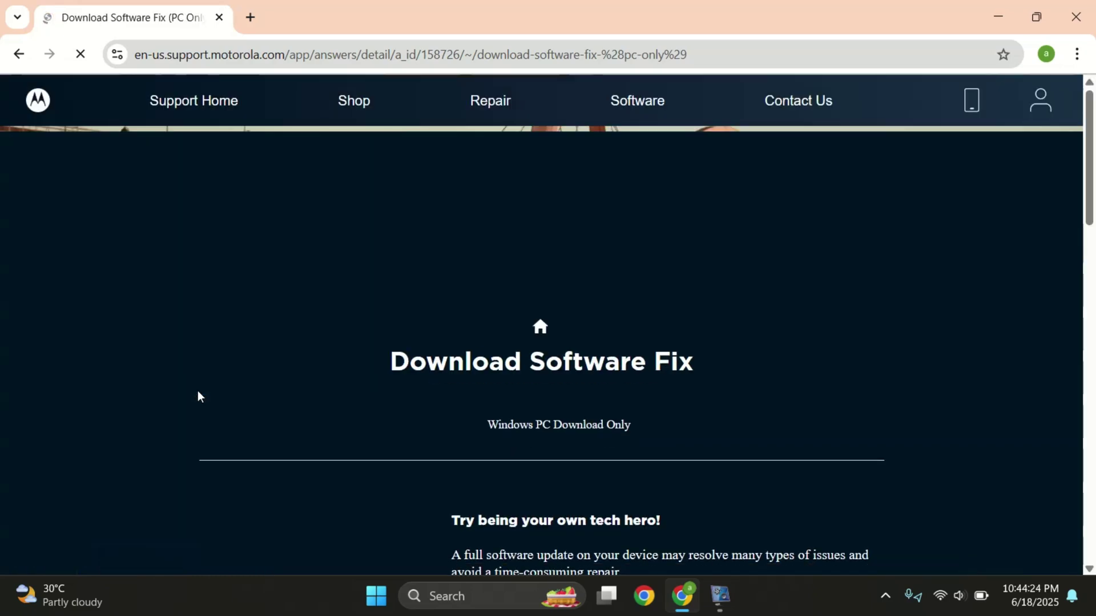
- Download the Software_Fix_v7.2.3.13_setup.exe installer and clear old entries from the download history
scroll(198, 390, "down", 10)
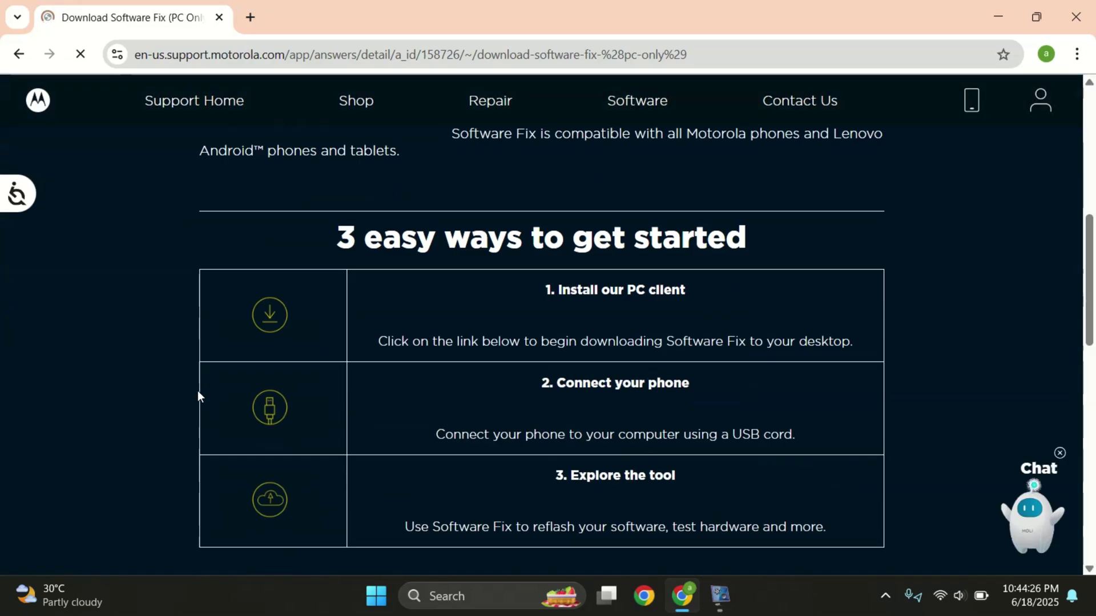
scroll(198, 391, "down", 2)
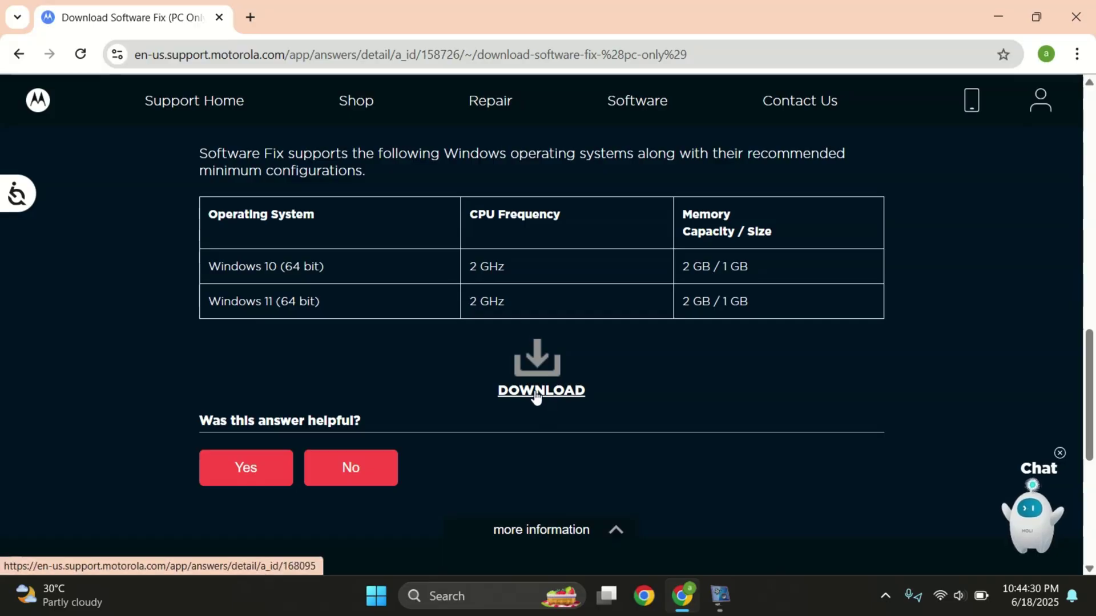
left_click(552, 398)
key("ctrl+j")
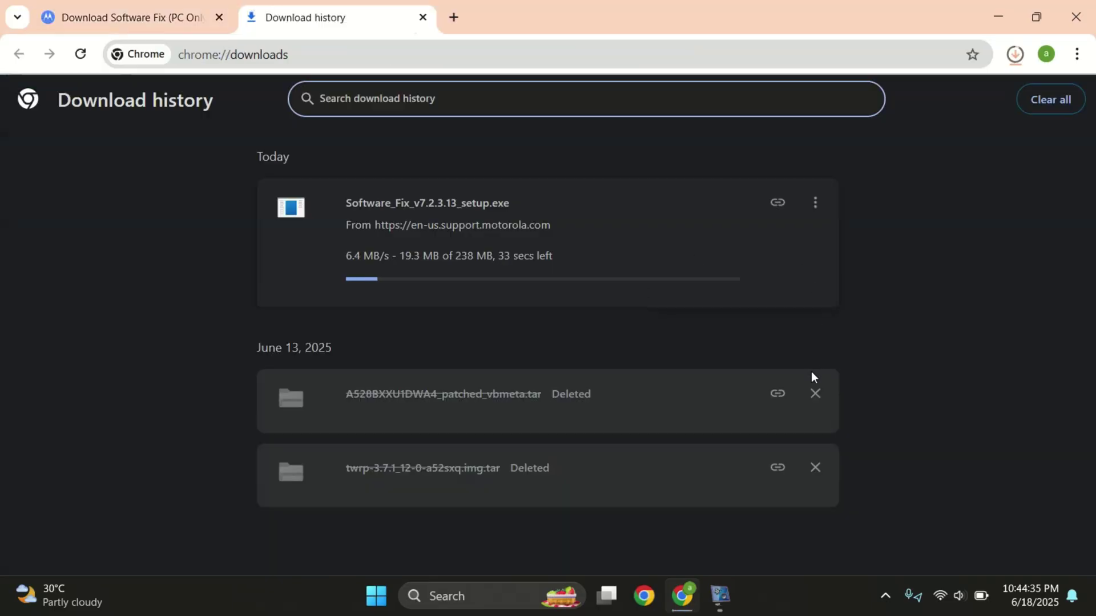
left_click(815, 394)
left_click(815, 394)
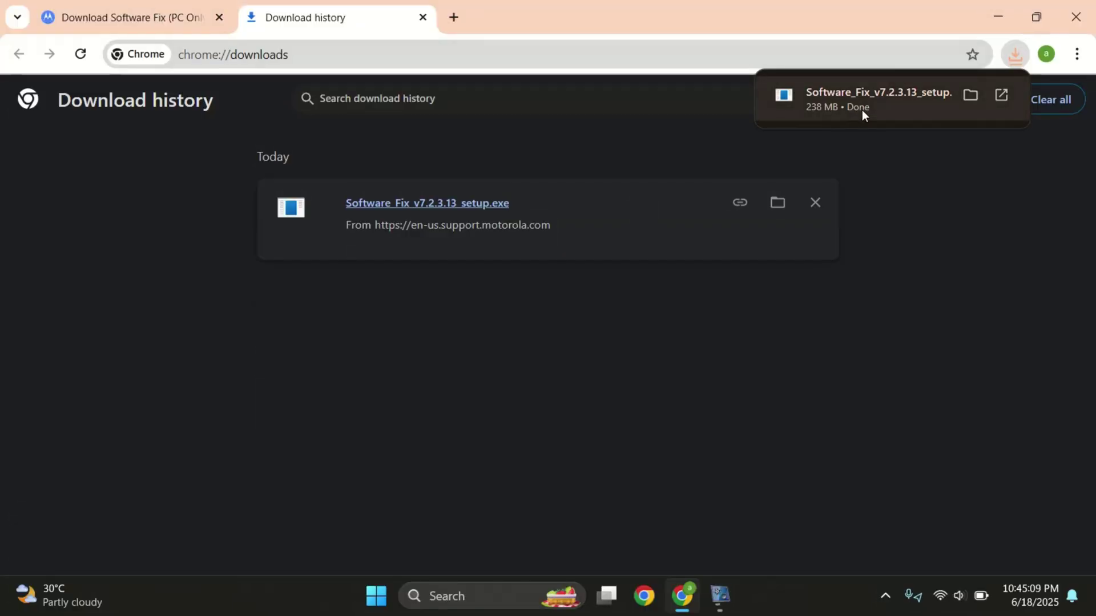
left_click(859, 106)
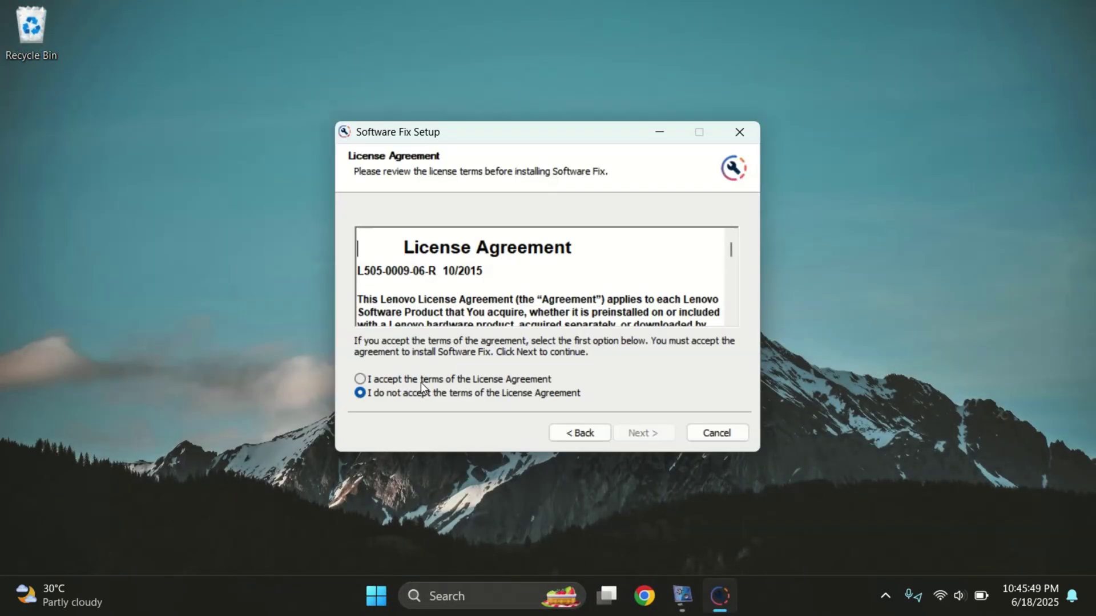
- Accept the license, install Software Fix into C:\Program Files\Software Fix, and launch it
left_click(420, 381)
left_click(634, 433)
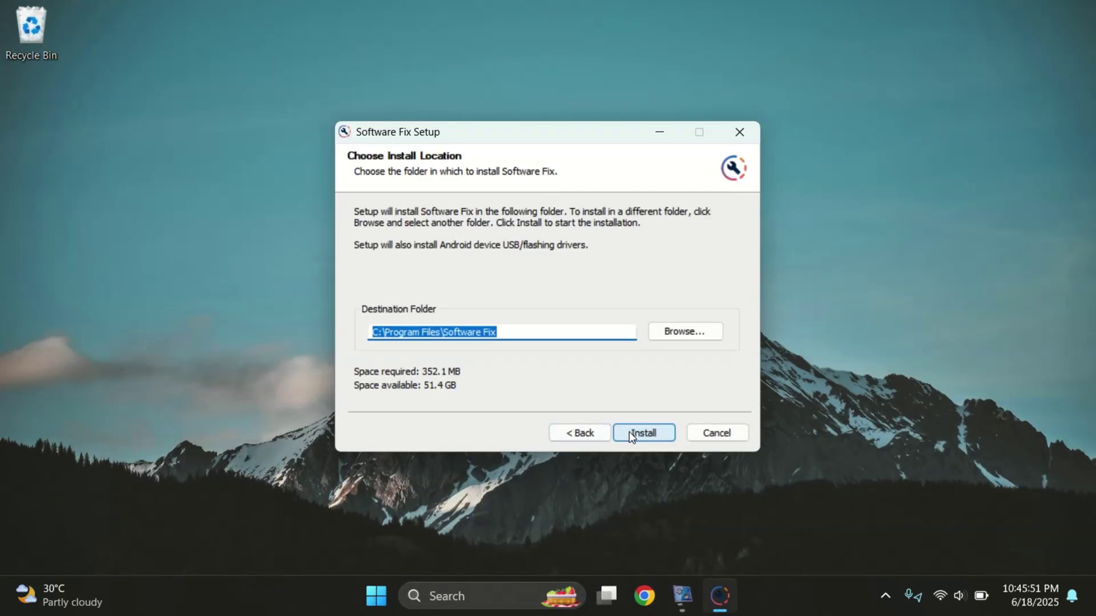
left_click(629, 432)
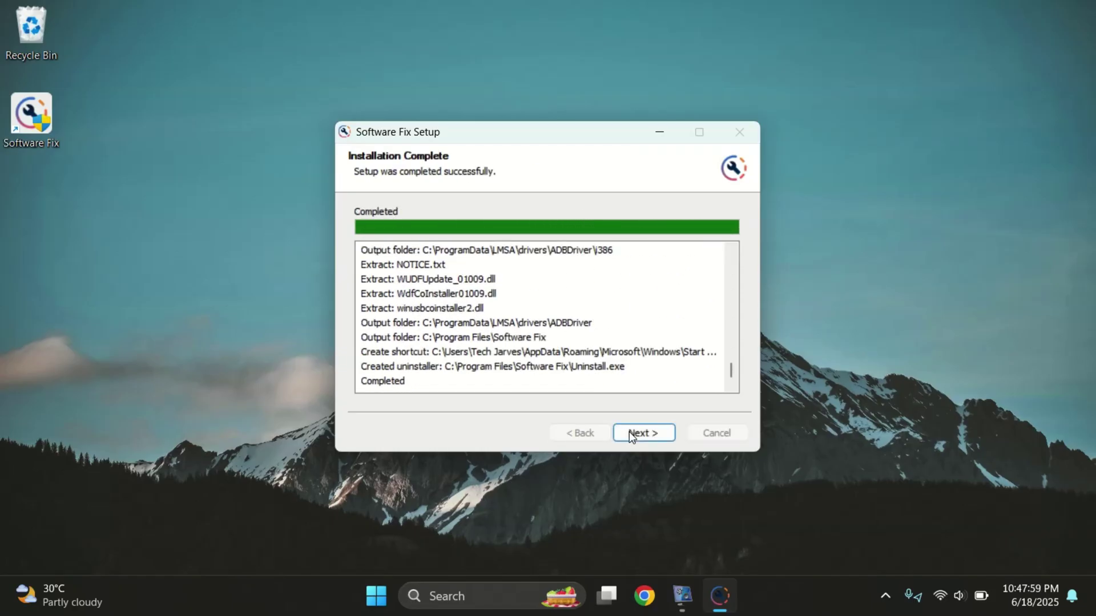
left_click(629, 433)
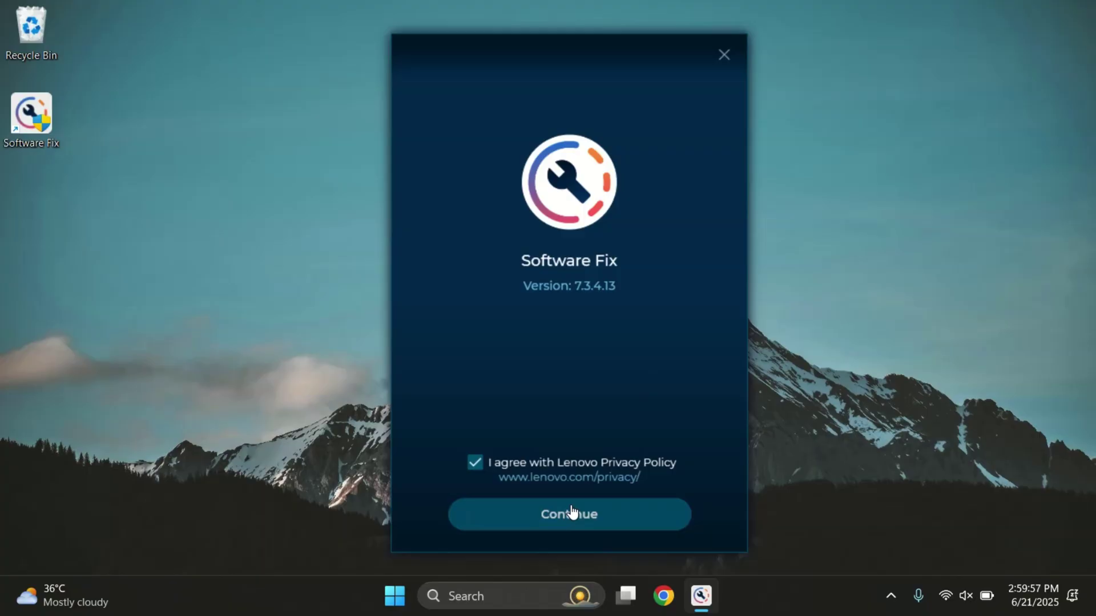
- Agree to the privacy policy and sign in to Software Fix with the existing Google account
left_click(590, 514)
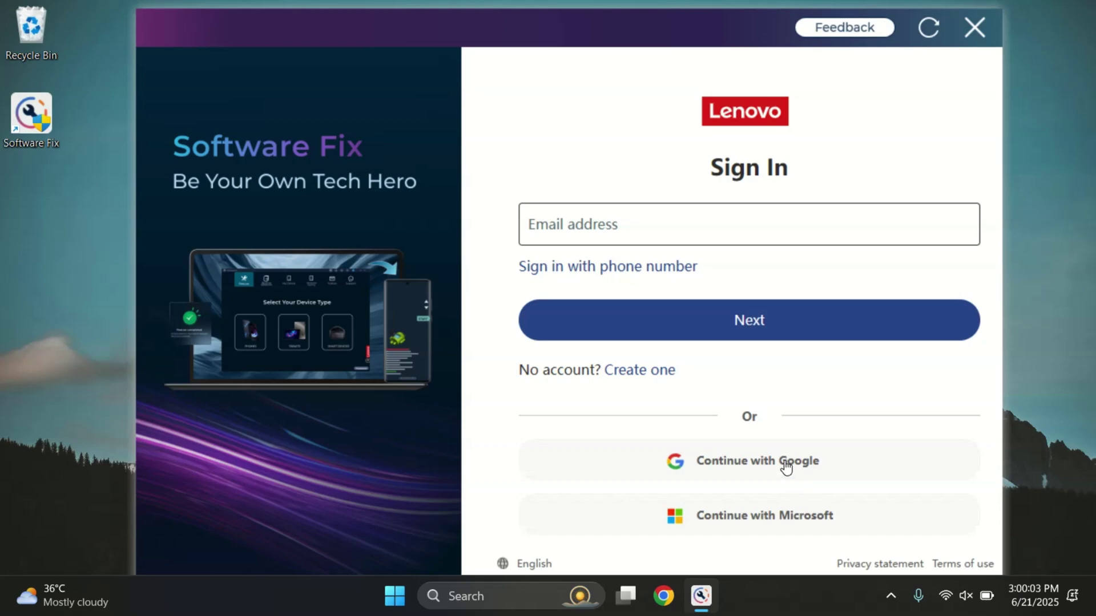
left_click(736, 460)
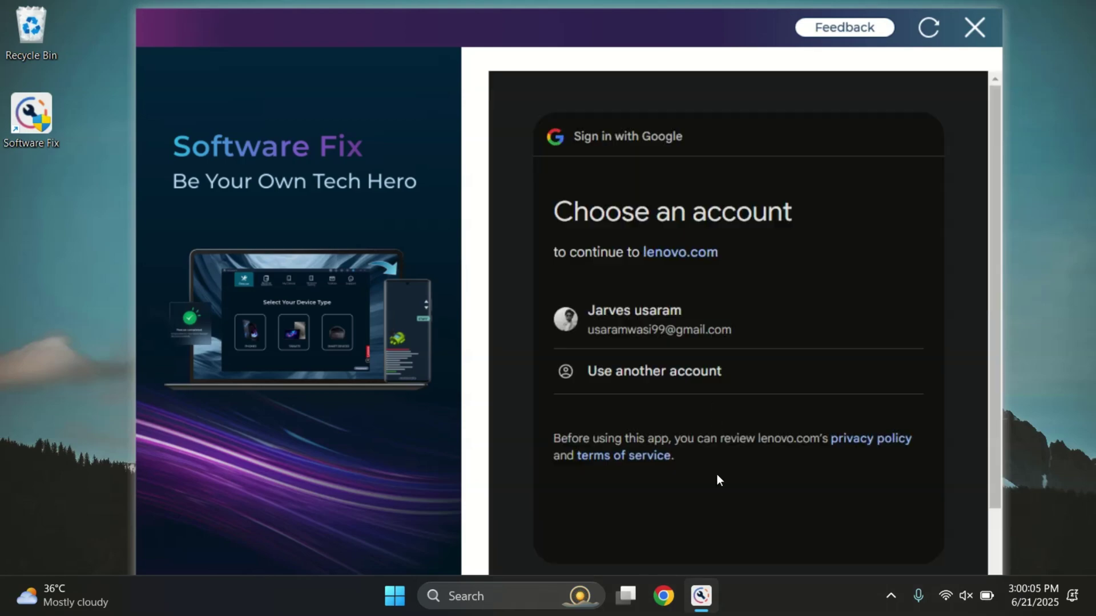
left_click(639, 321)
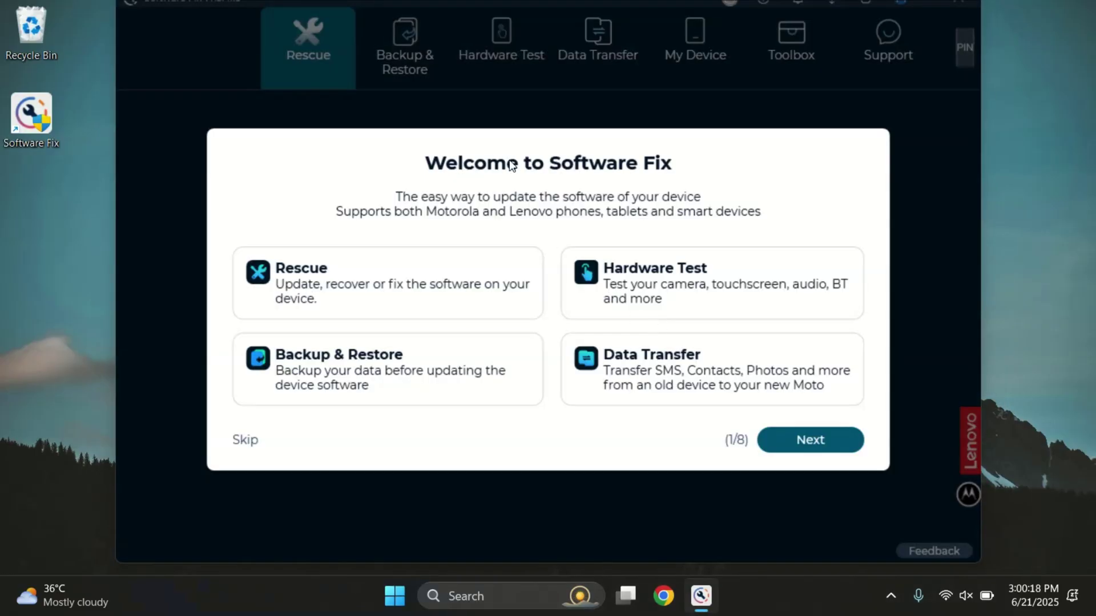
- Skip the Software Fix introductory tour and choose PHONES as the device type
left_click(795, 440)
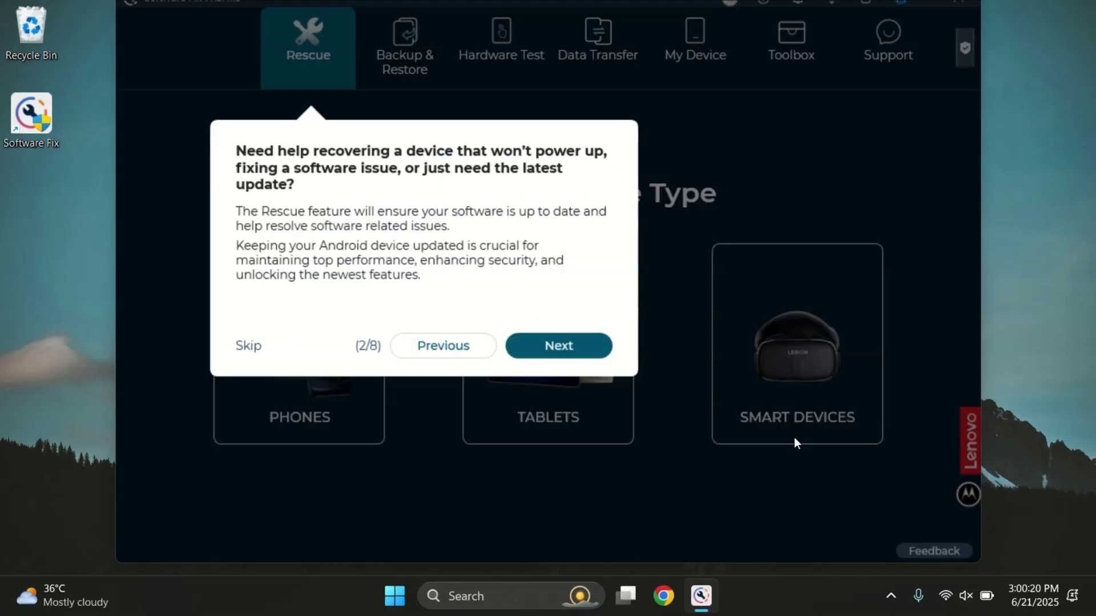
left_click(251, 346)
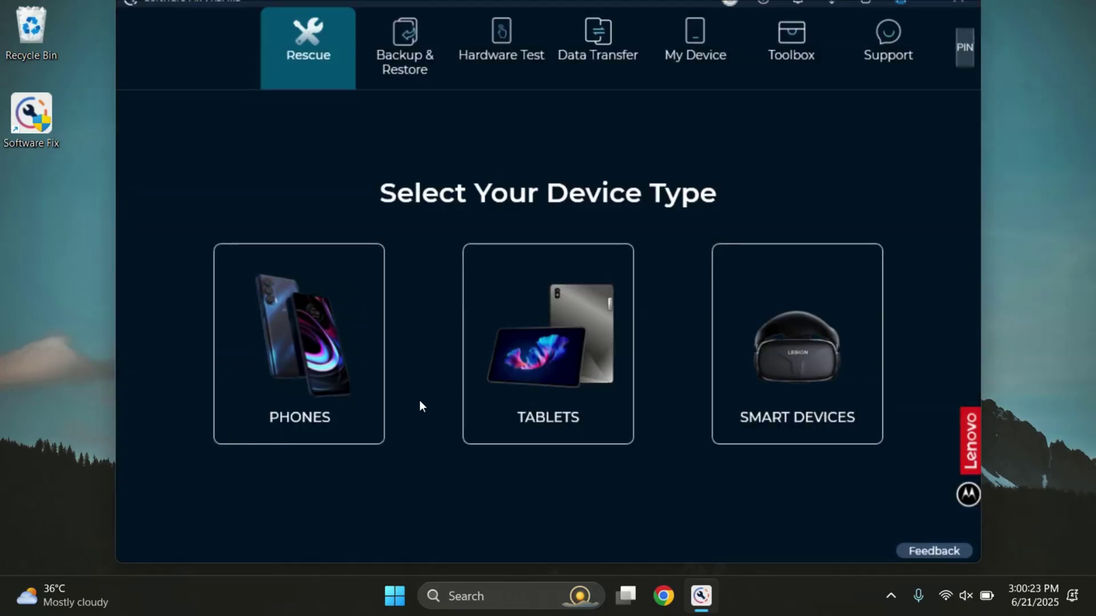
left_click(318, 349)
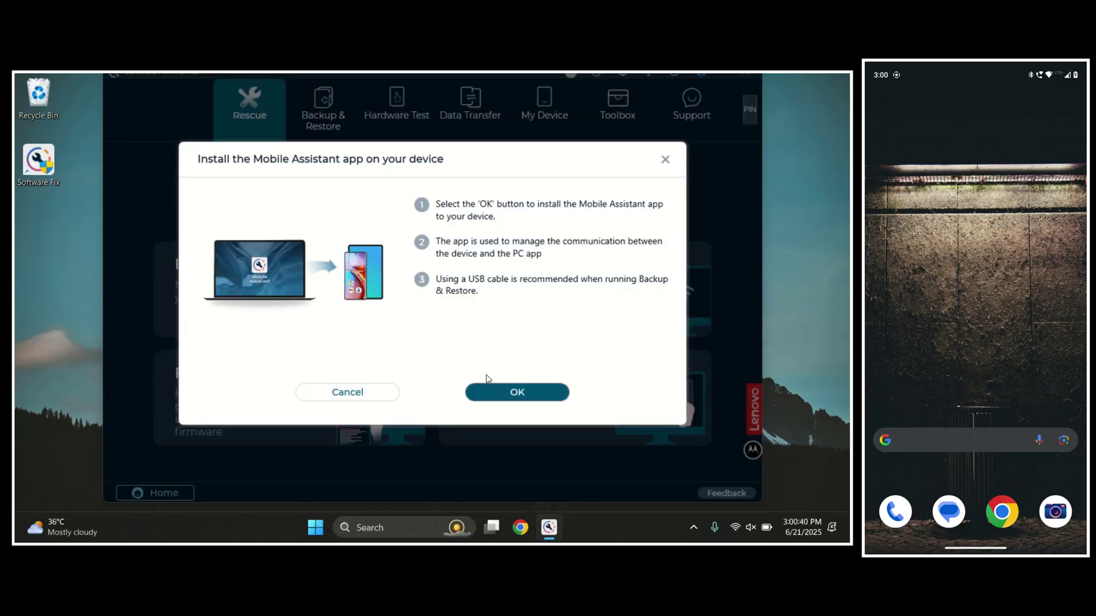
- Install Mobile Assistant, connect the phone with its verification code, and confirm the permission instructions
left_click(502, 392)
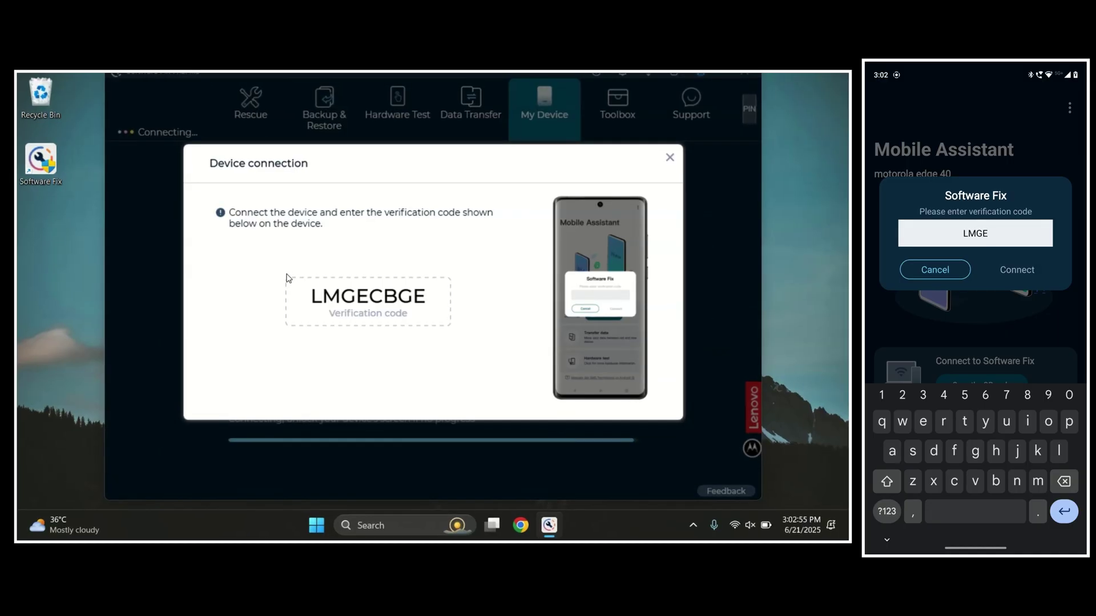
type("CBGE")
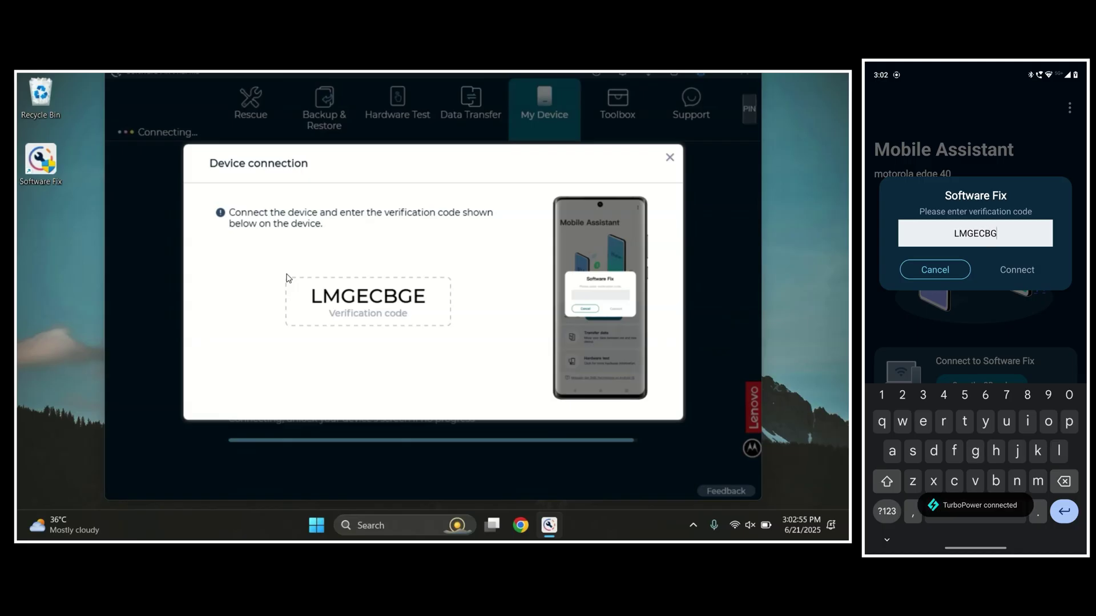
left_click(1017, 270)
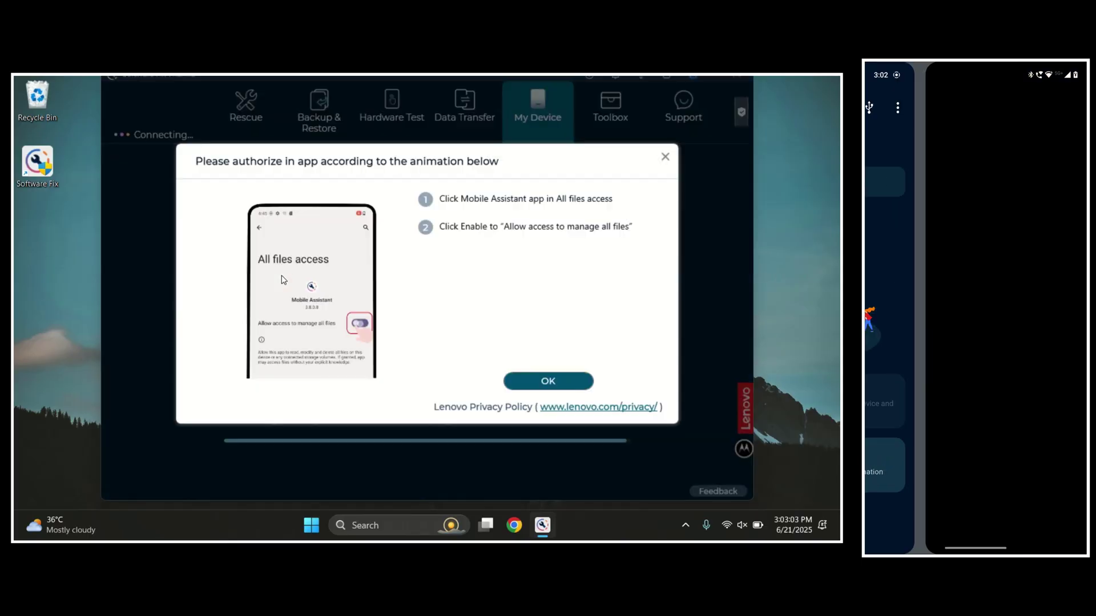
left_click(549, 382)
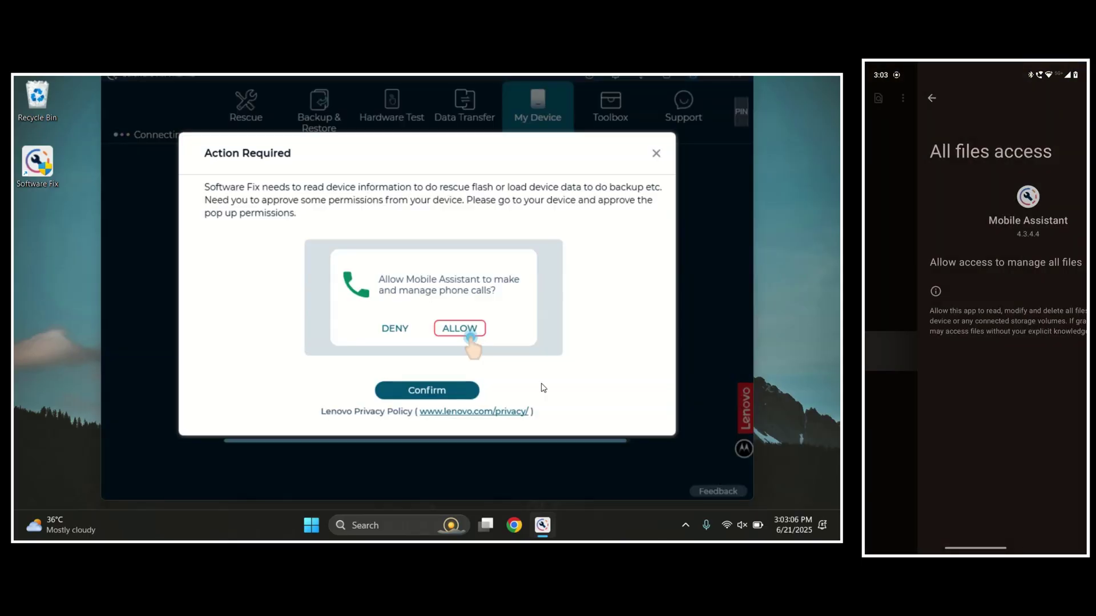
left_click(423, 393)
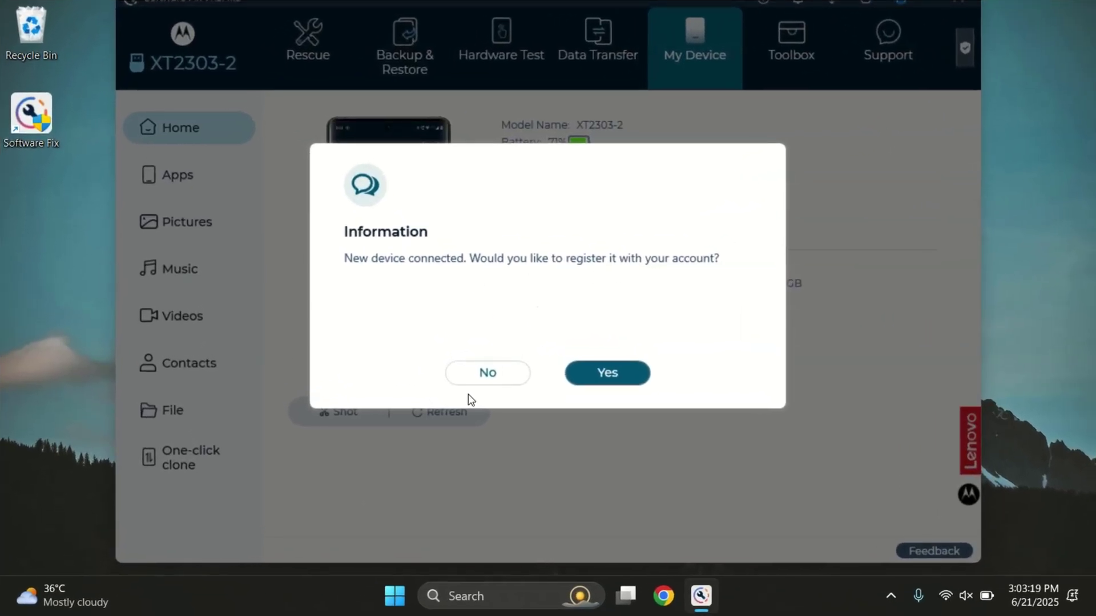
- Decline registering the XT2303-2 to the account so its My Device details appear
left_click(473, 382)
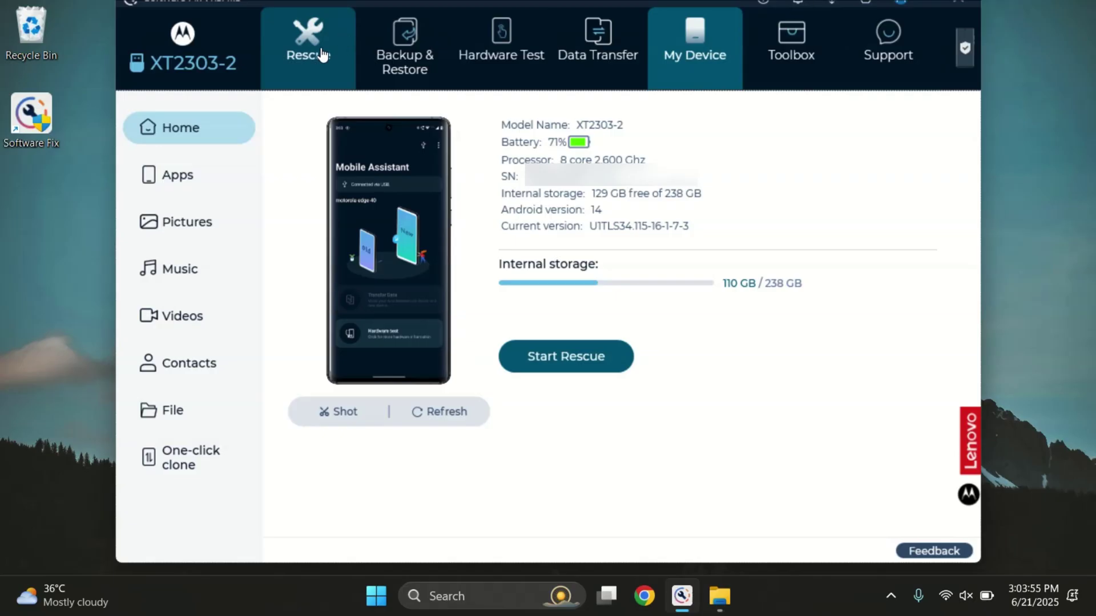
- On the Rescue page, start downloading the motorola edge 40's LYRIQ firmware package
left_click(322, 54)
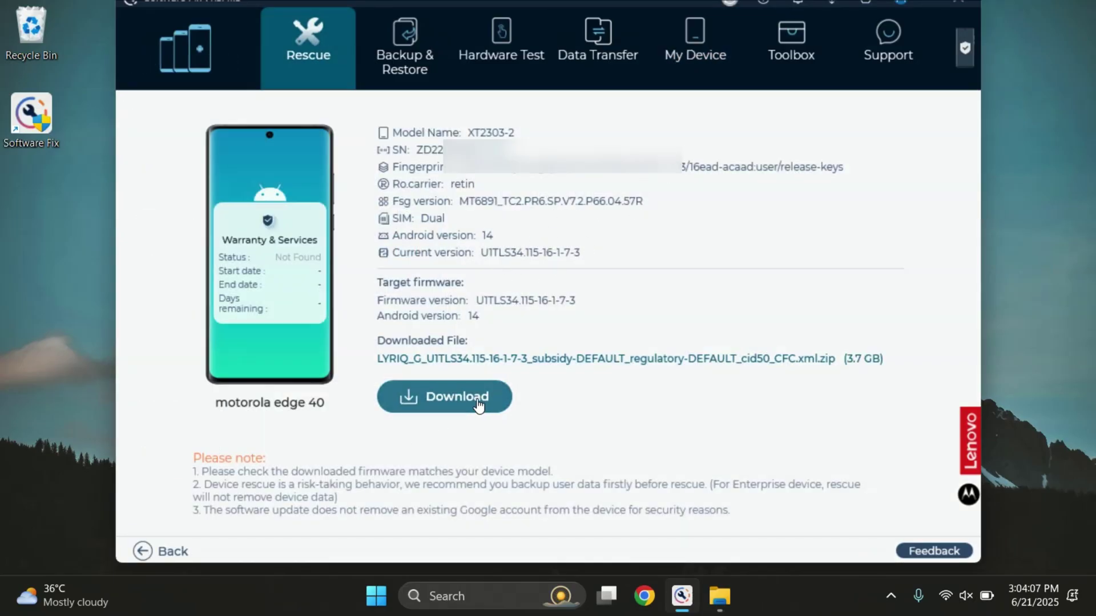
left_click(459, 400)
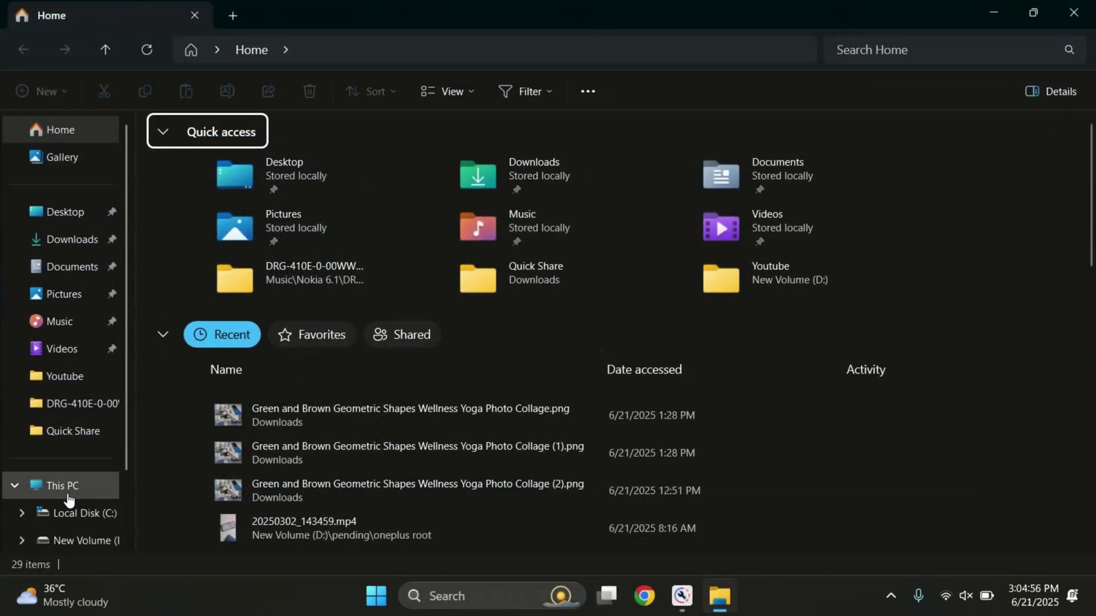
- Open Local Disk (C:) and turn on Hidden items in the view options
left_click(66, 489)
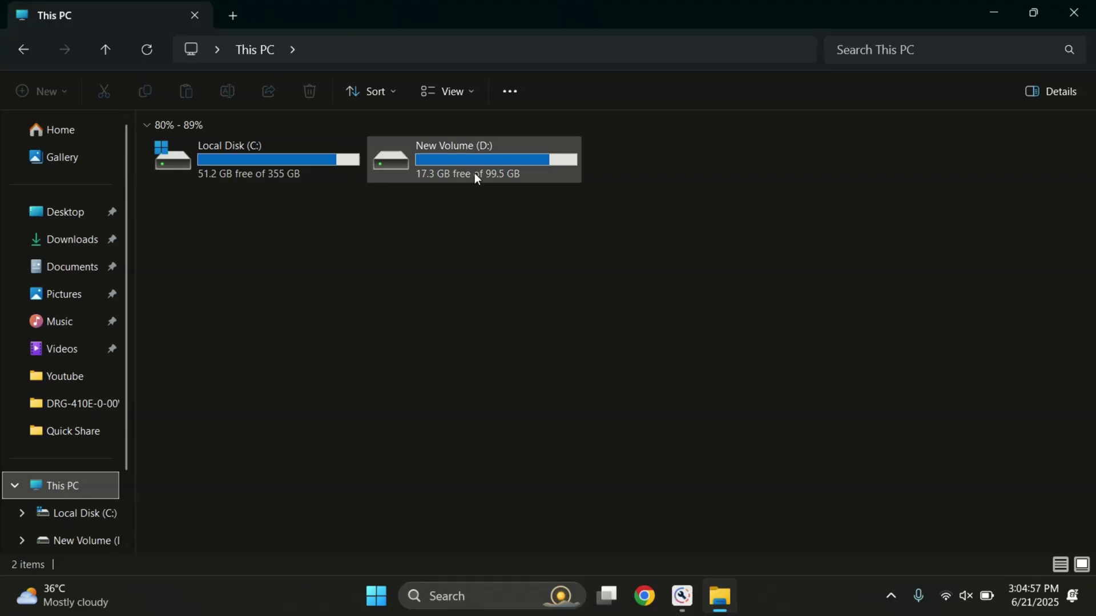
double_click(278, 167)
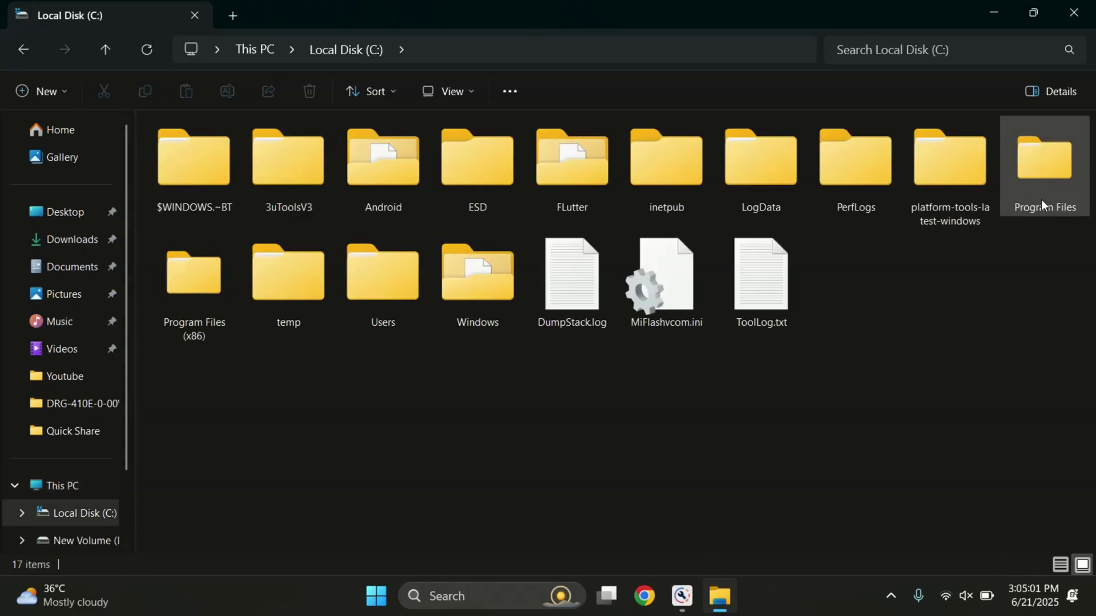
left_click(440, 90)
mouse_move(467, 420)
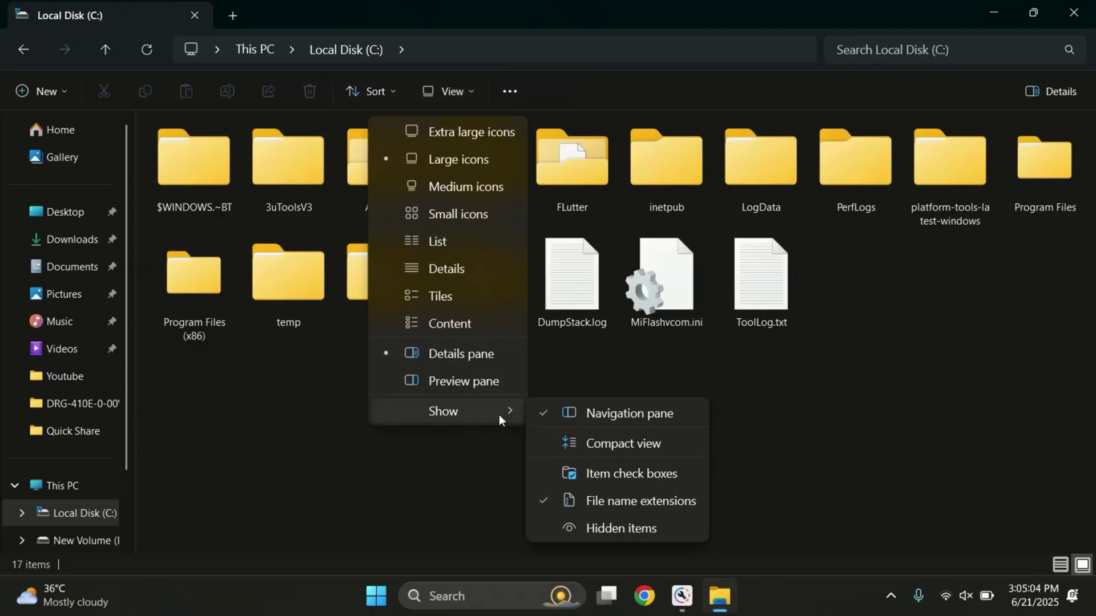
left_click(615, 529)
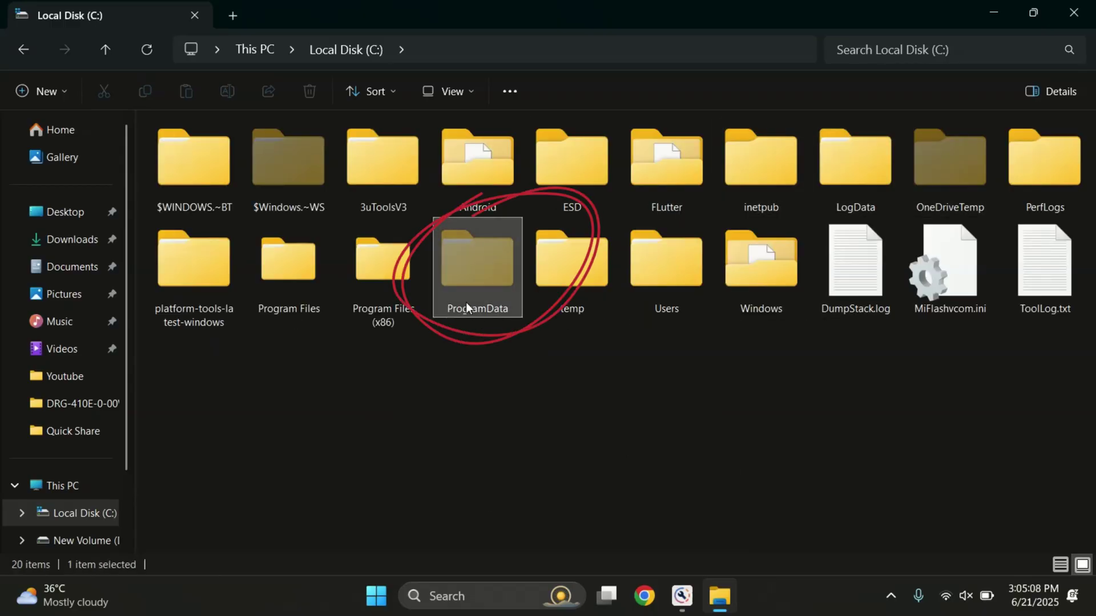
- Browse to C:\ProgramData\RSA\Download\RomFiles and select the LYRIQ firmware folder
double_click(476, 269)
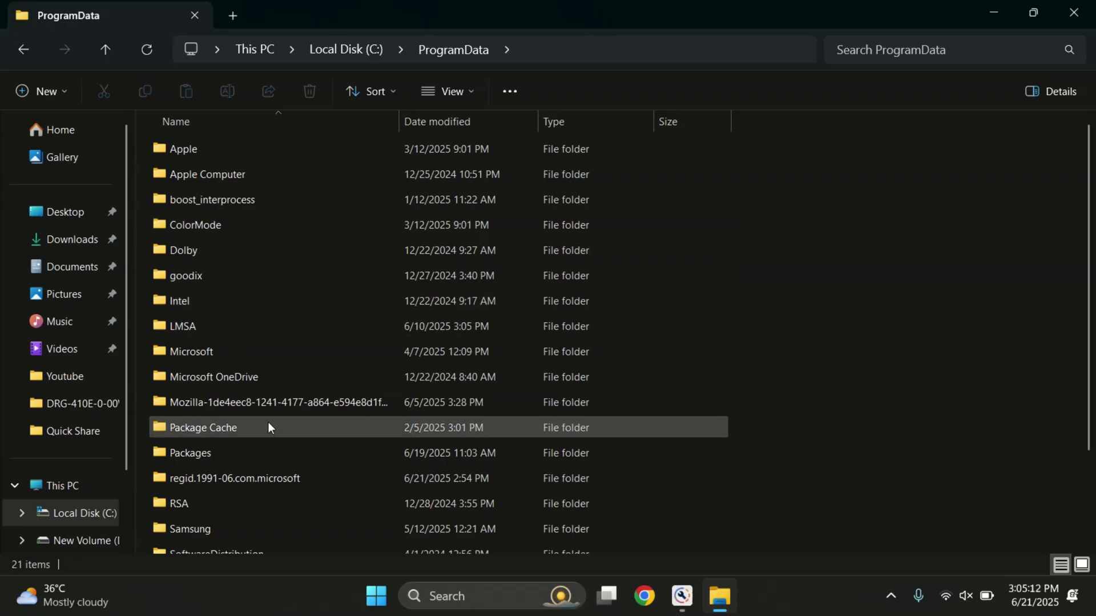
double_click(217, 505)
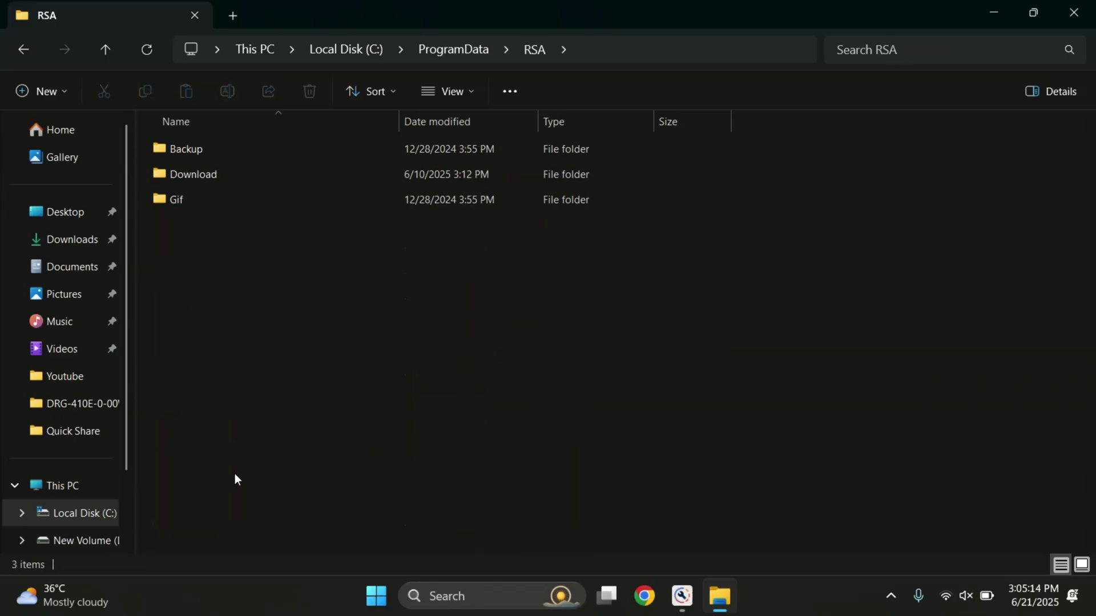
double_click(262, 175)
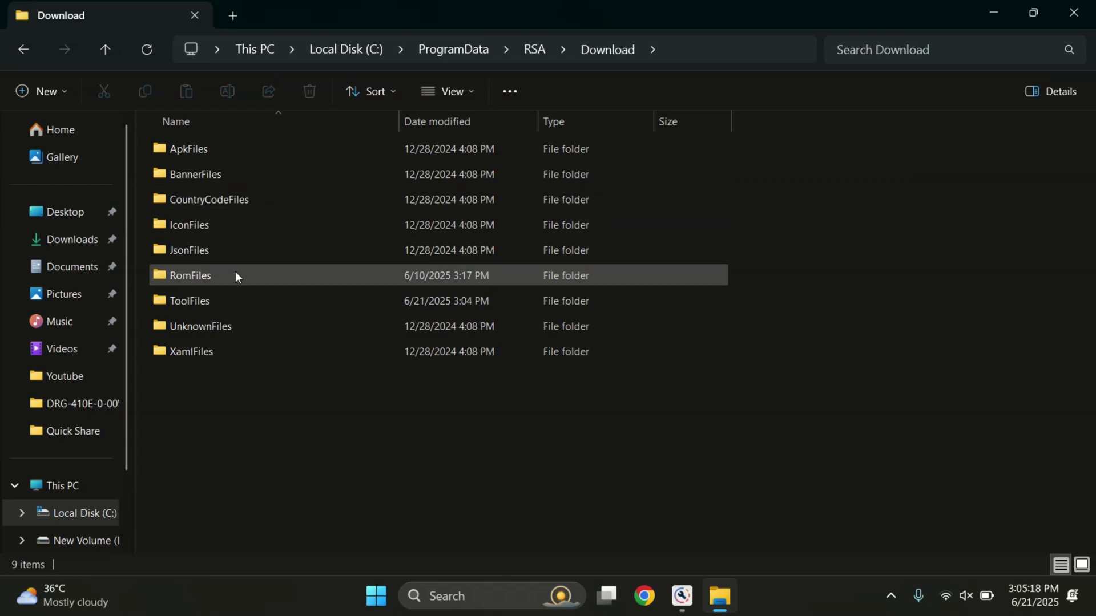
double_click(236, 276)
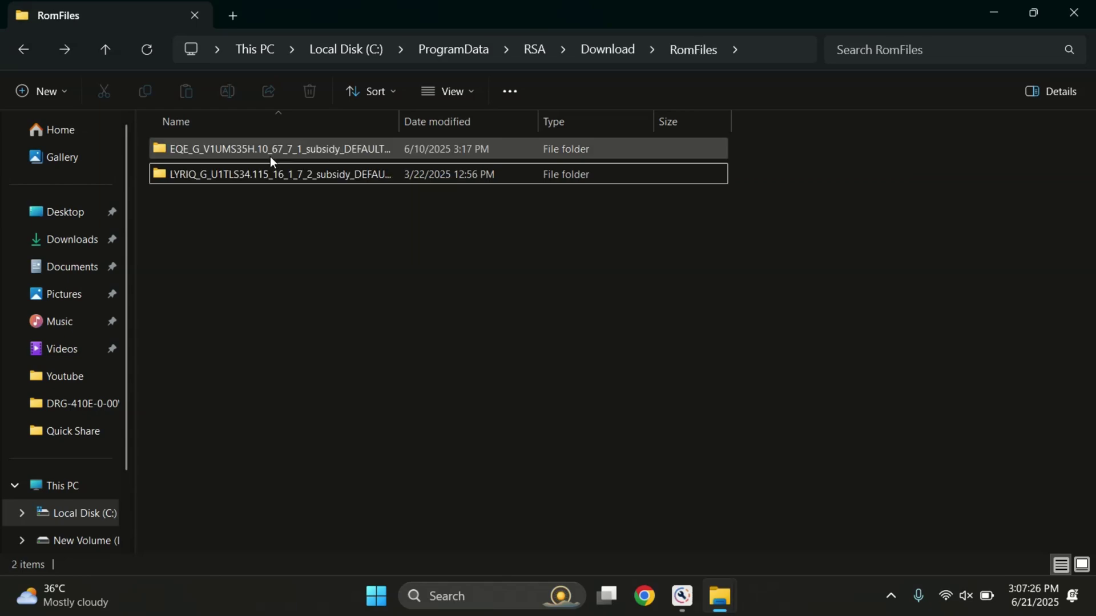
left_click(273, 173)
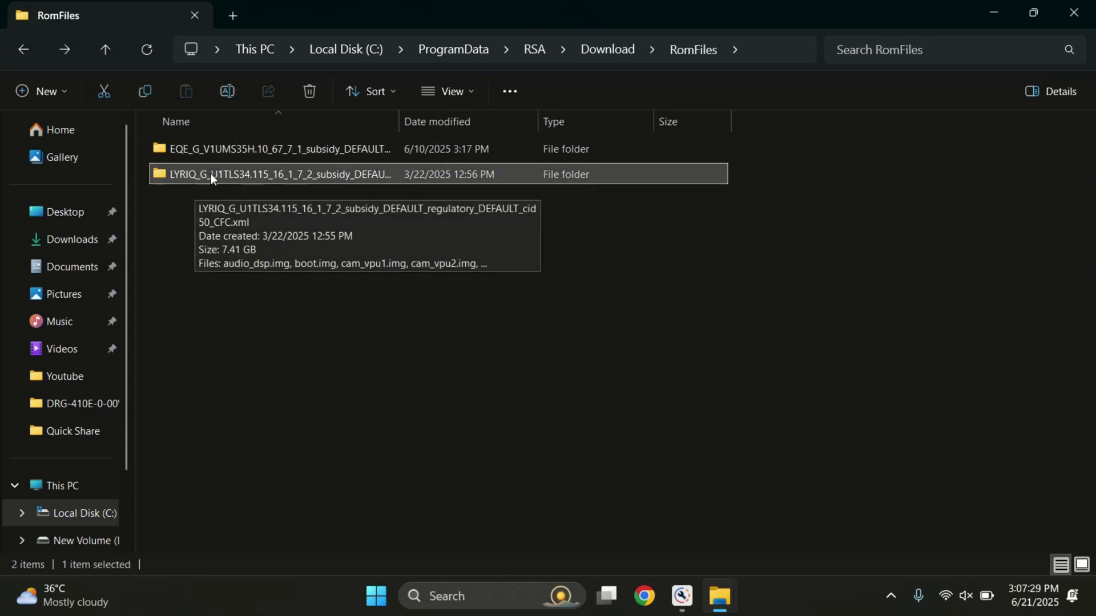
- Review the LYRIQ folder's 91 files and bring up the Open with choices for flashfile.xml
double_click(213, 174)
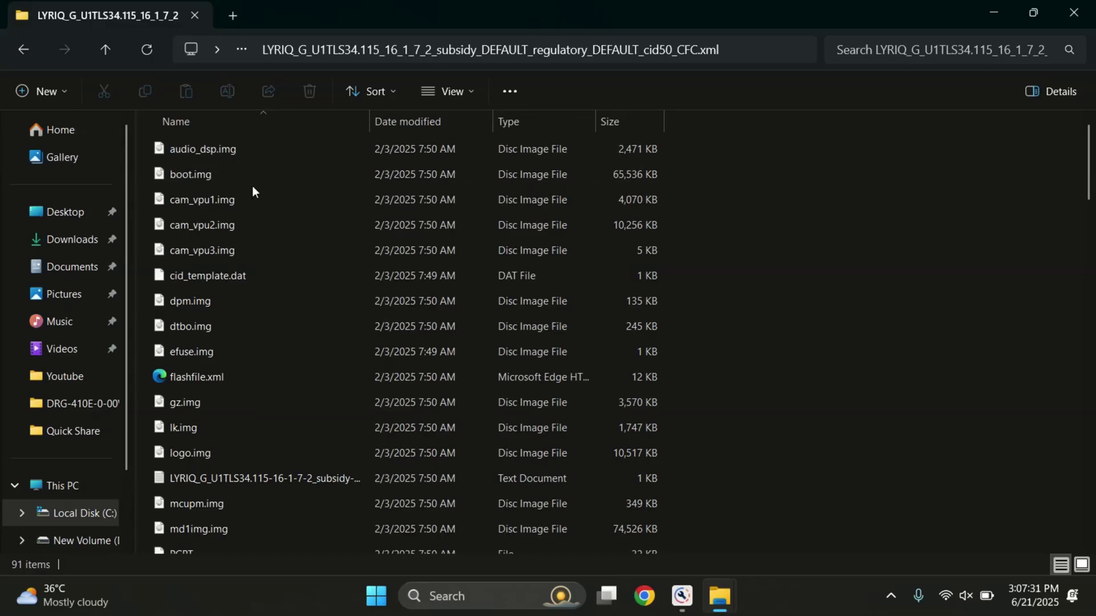
scroll(266, 323, "down", 2)
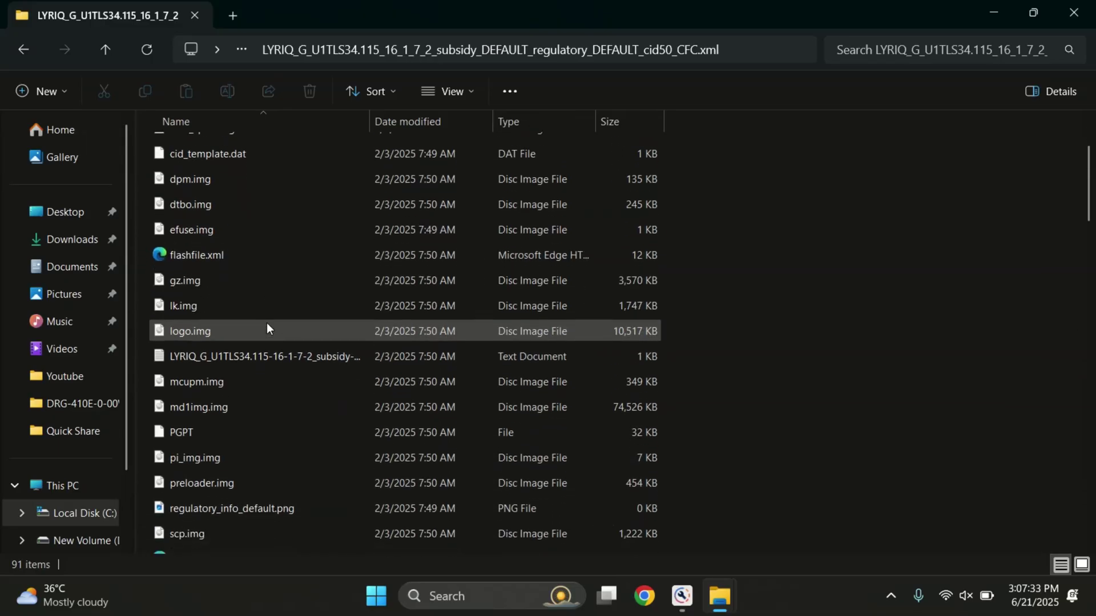
scroll(320, 379, "down", 3)
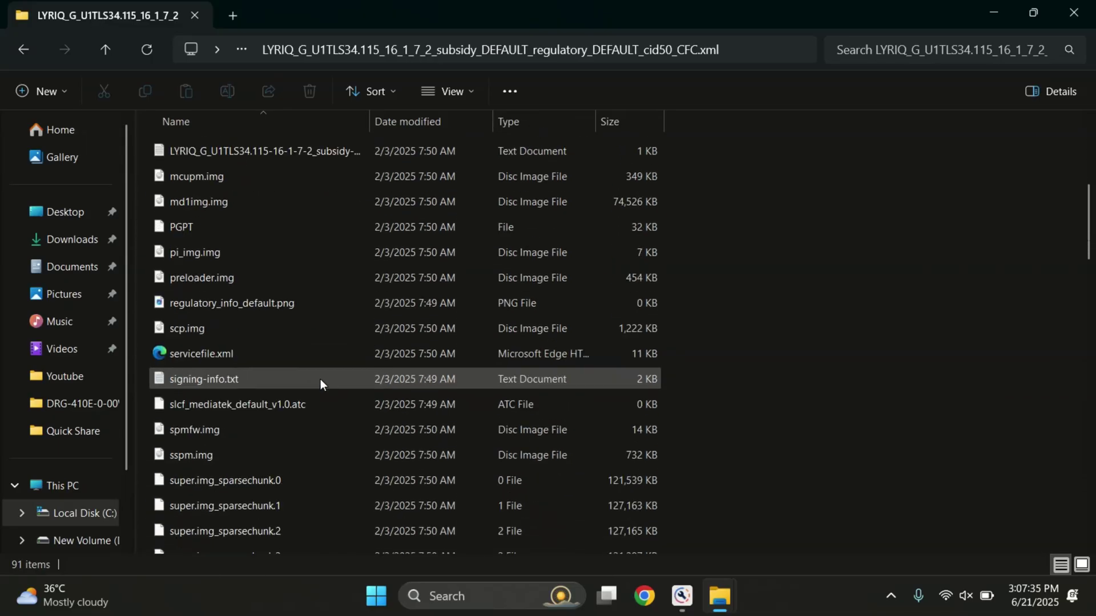
scroll(321, 379, "down", 20)
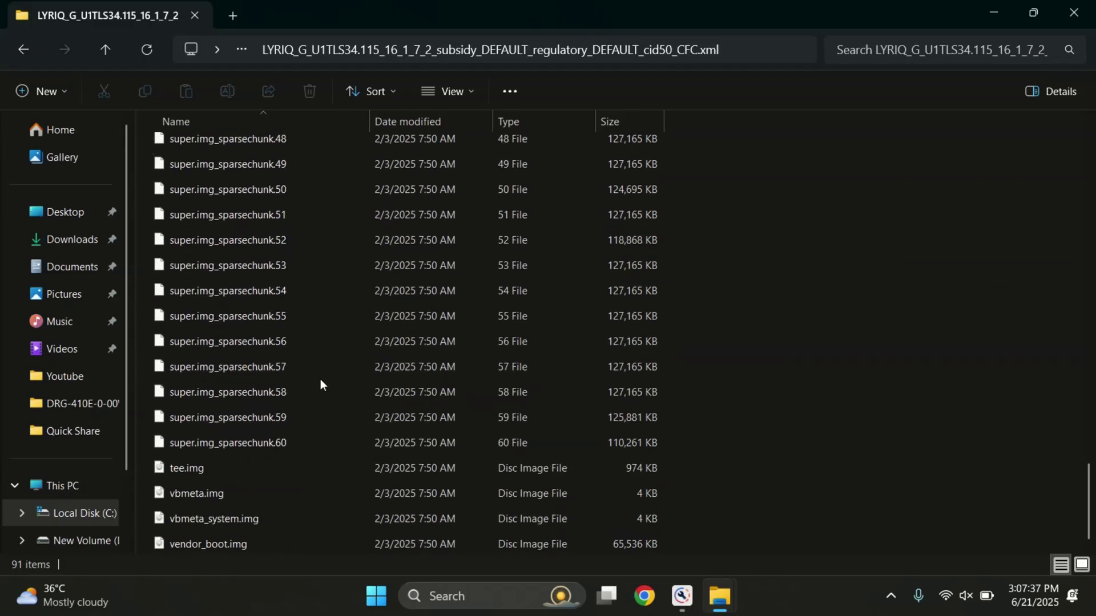
scroll(321, 379, "up", 20)
left_click(250, 381)
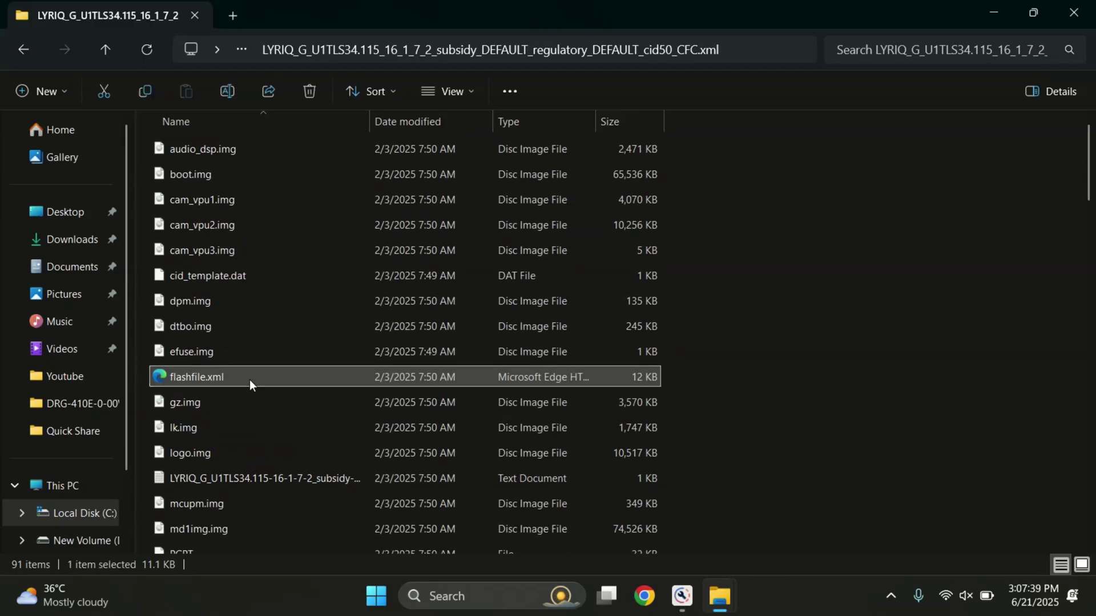
right_click(249, 379)
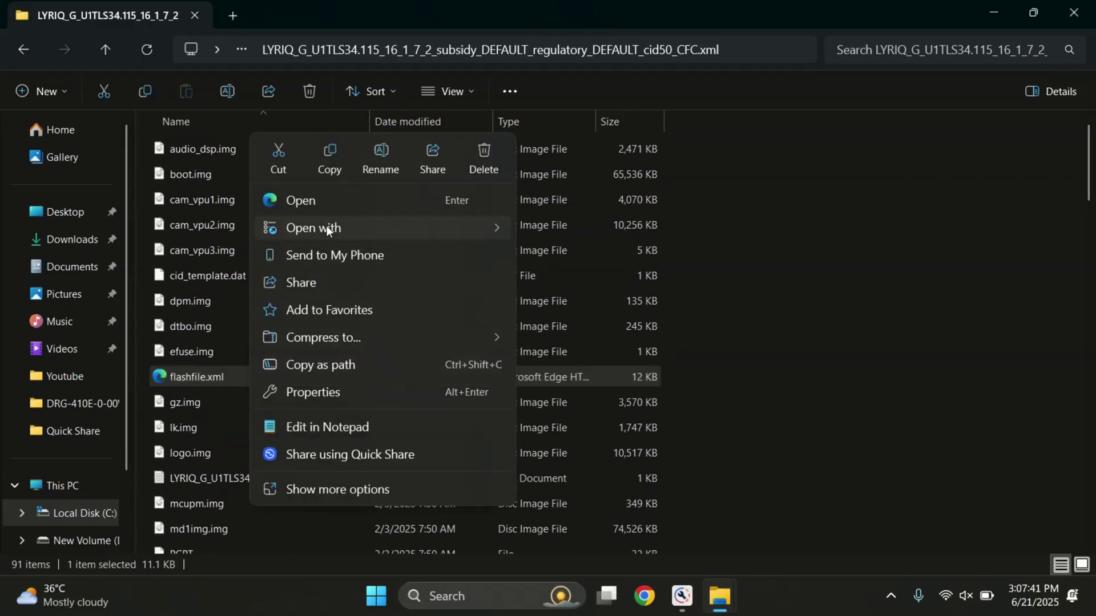
mouse_move(423, 225)
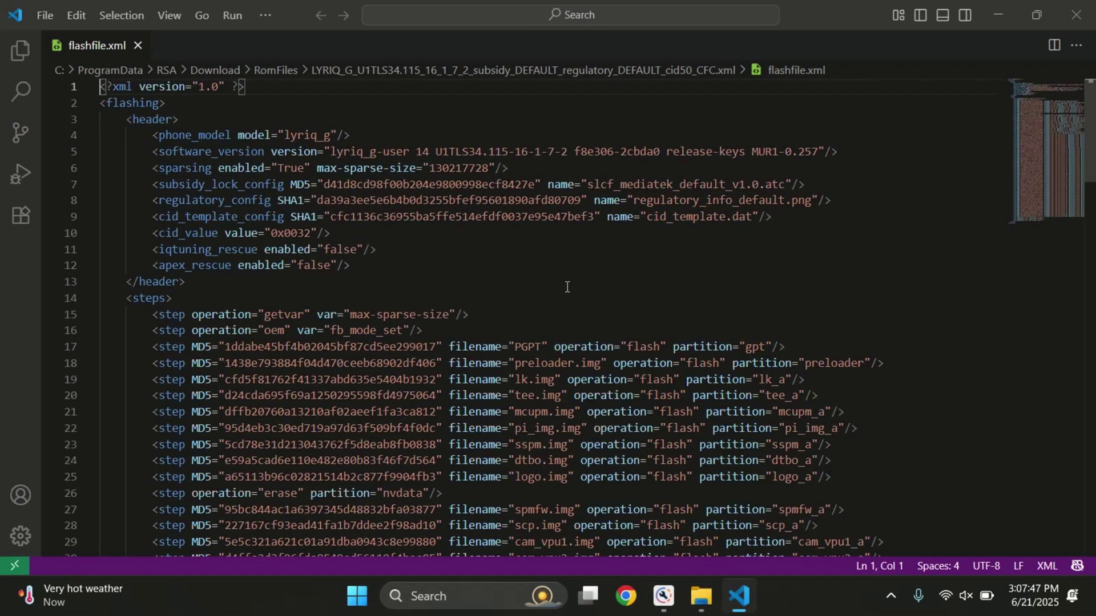
- Search flashfile.xml for 'boot' and step through matches to boot.img flashing to boot_a on line 39
scroll(567, 286, "up", 1)
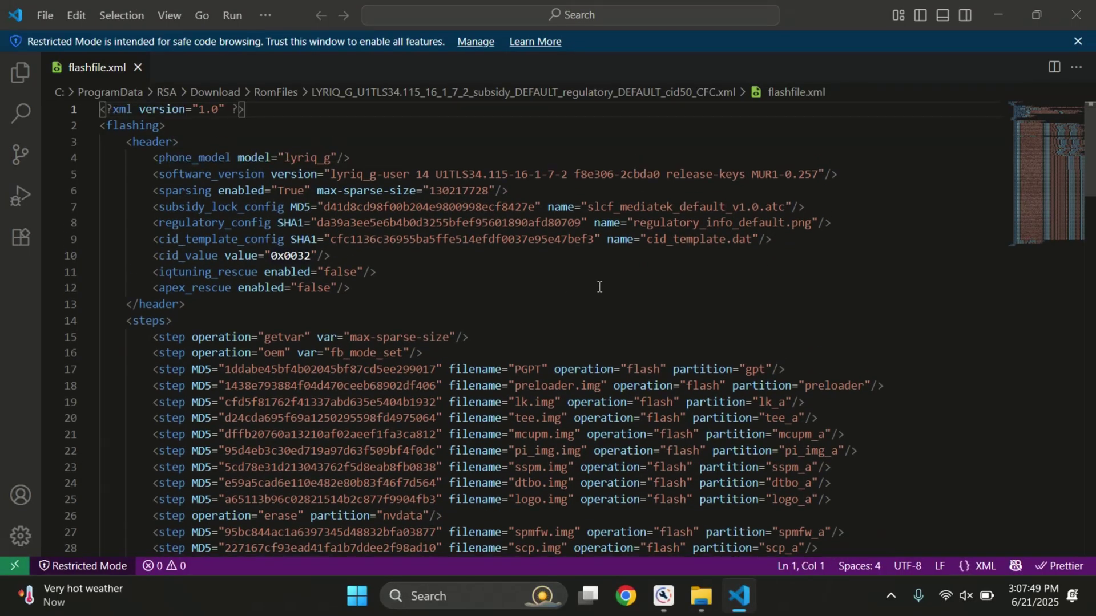
key("ctrl+f")
type("boot")
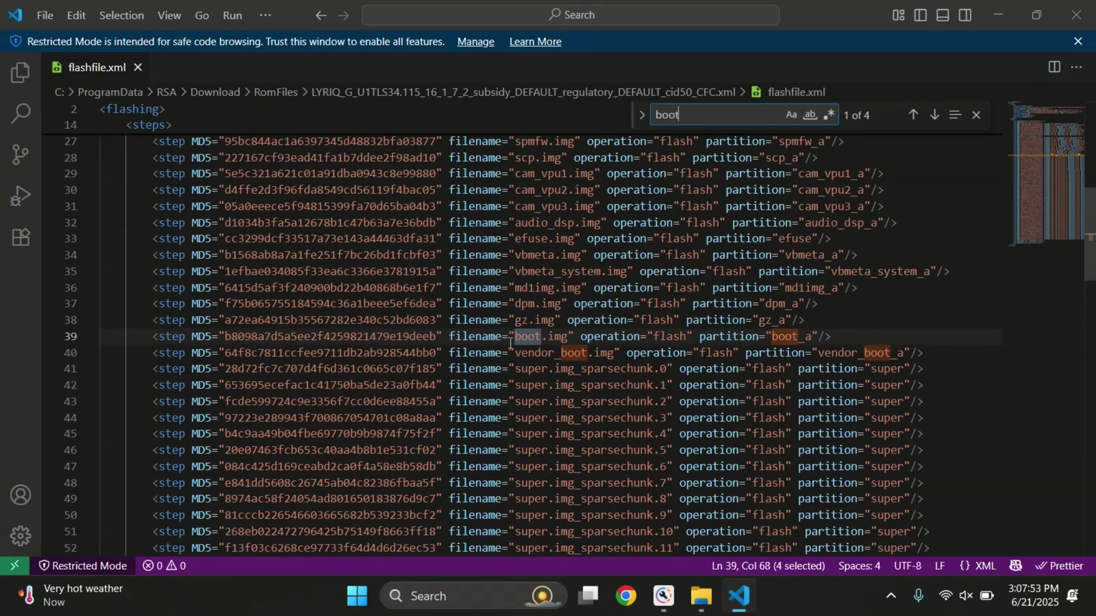
double_click(800, 337)
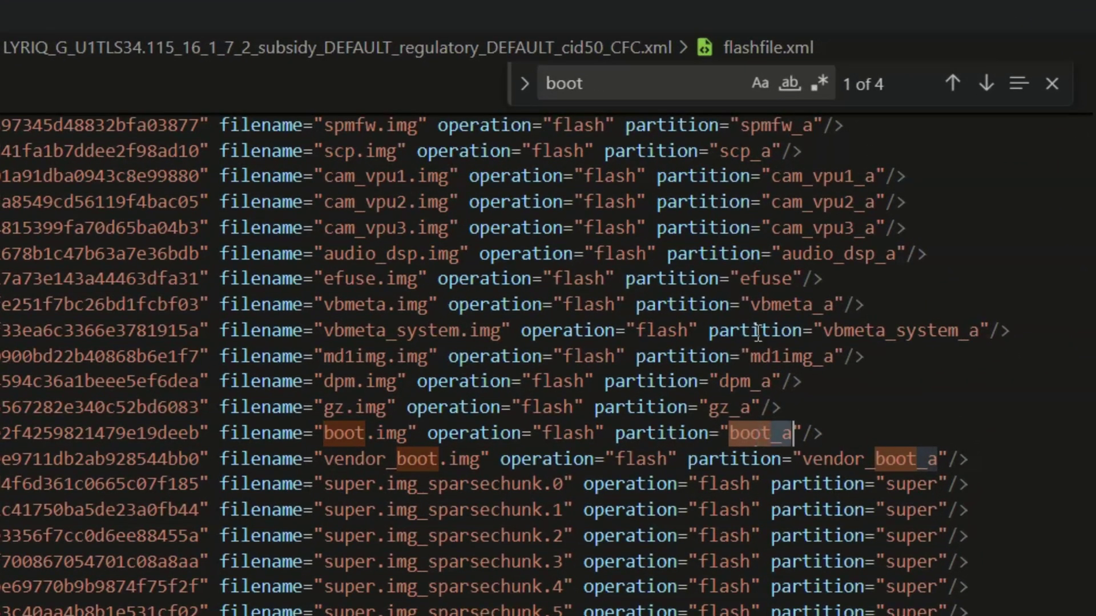
left_click(986, 83)
left_click(986, 83)
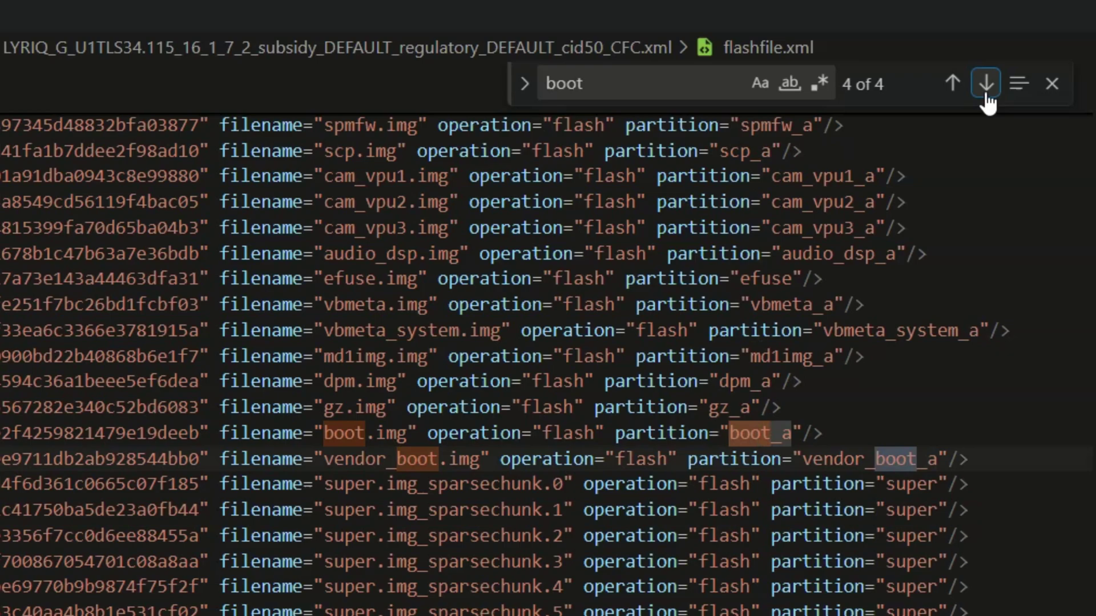
left_click(986, 83)
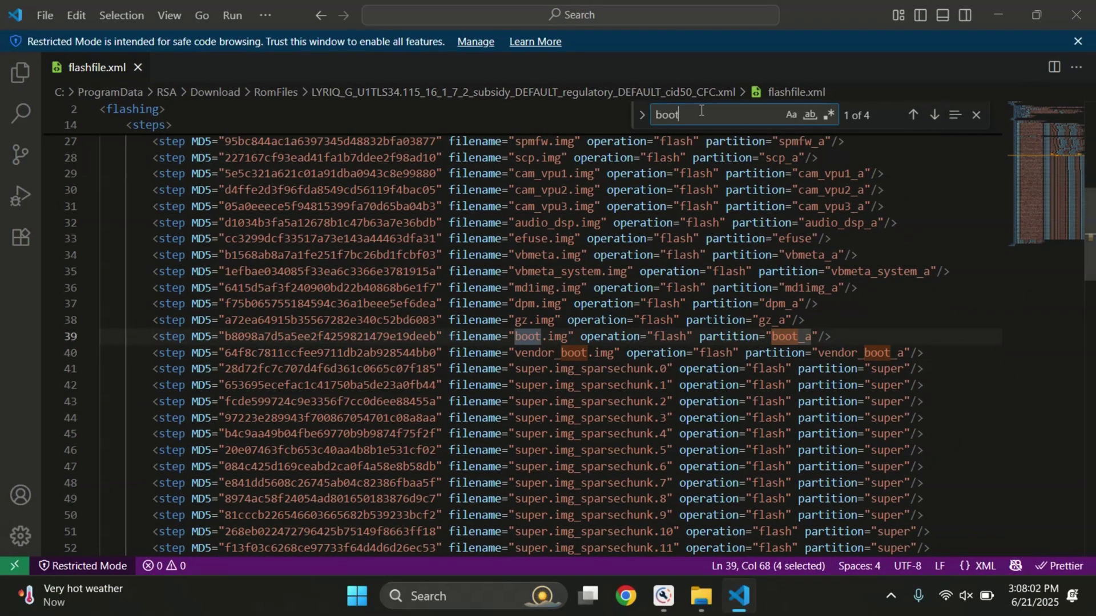
- Check that an 'init' search finds nothing, then dismiss the Restricted Mode notice
type("_")
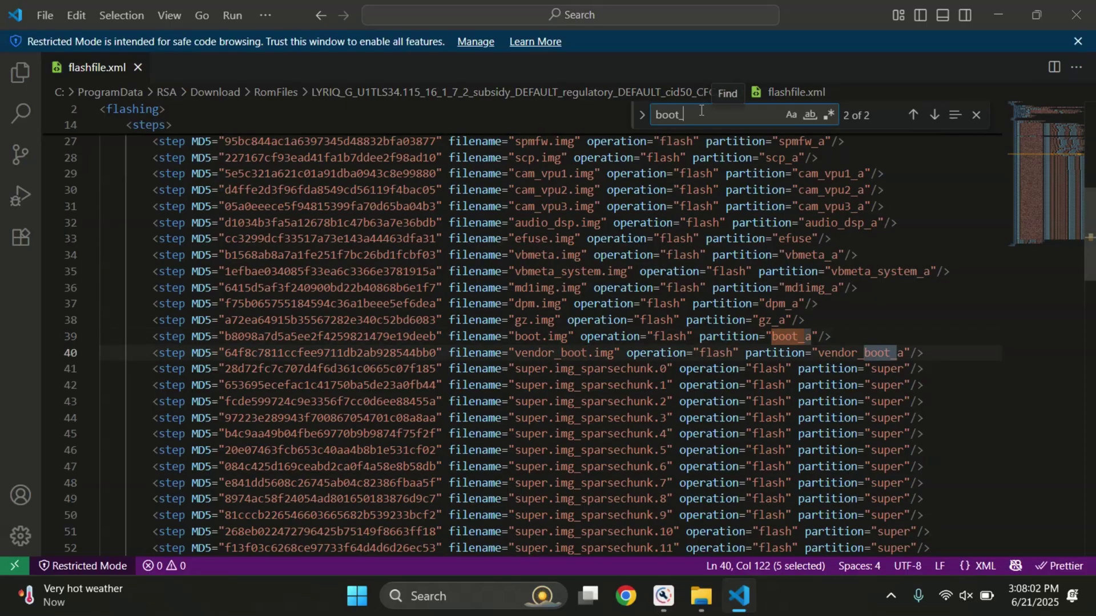
type("init")
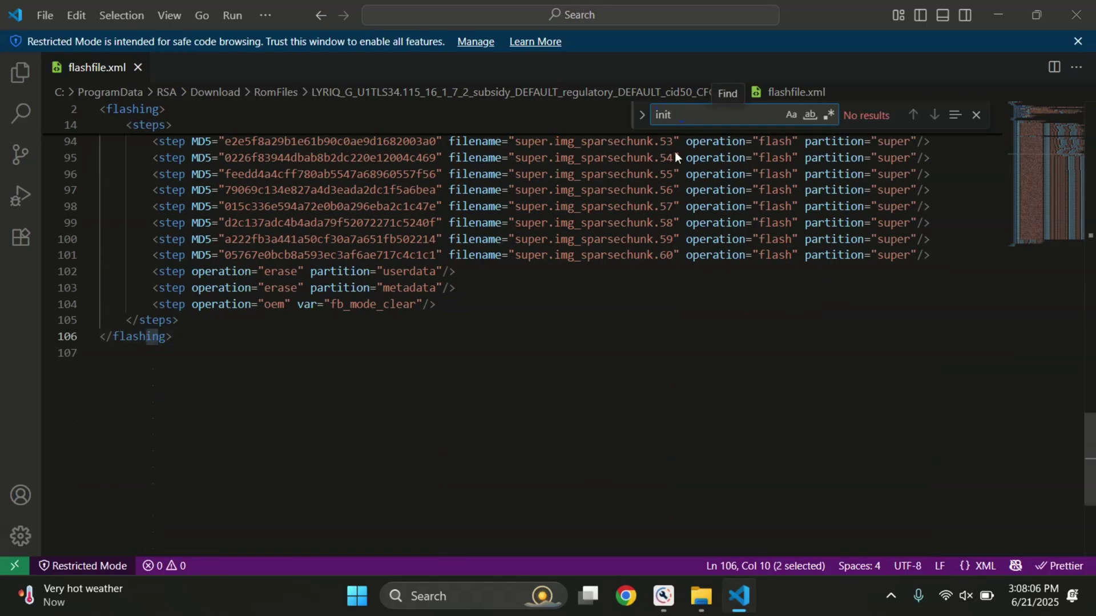
scroll(656, 228, "up", 20)
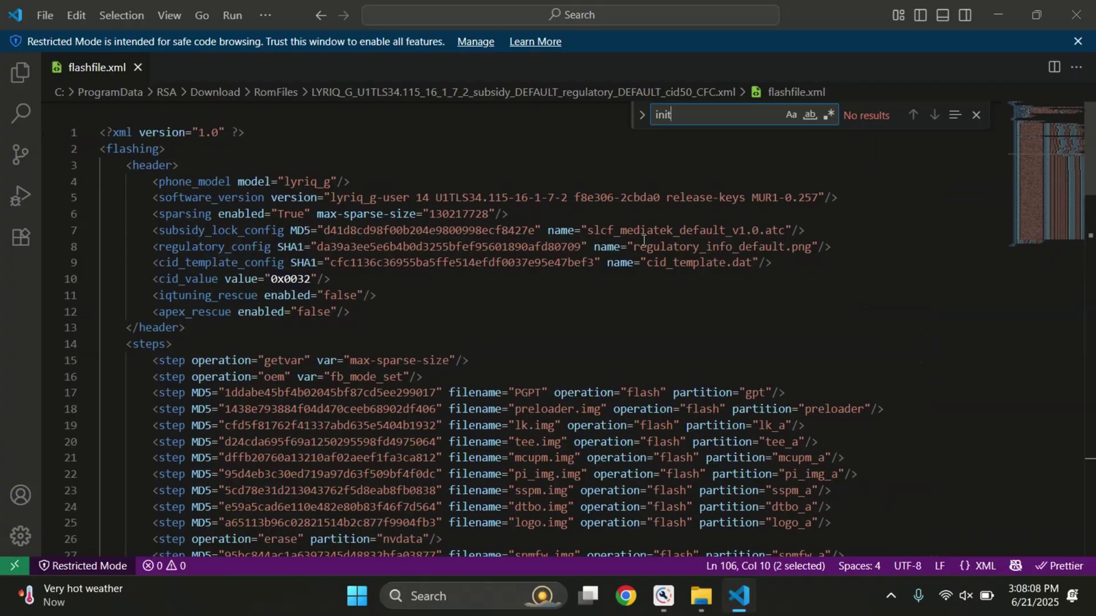
scroll(753, 267, "down", 4)
scroll(754, 267, "down", 7)
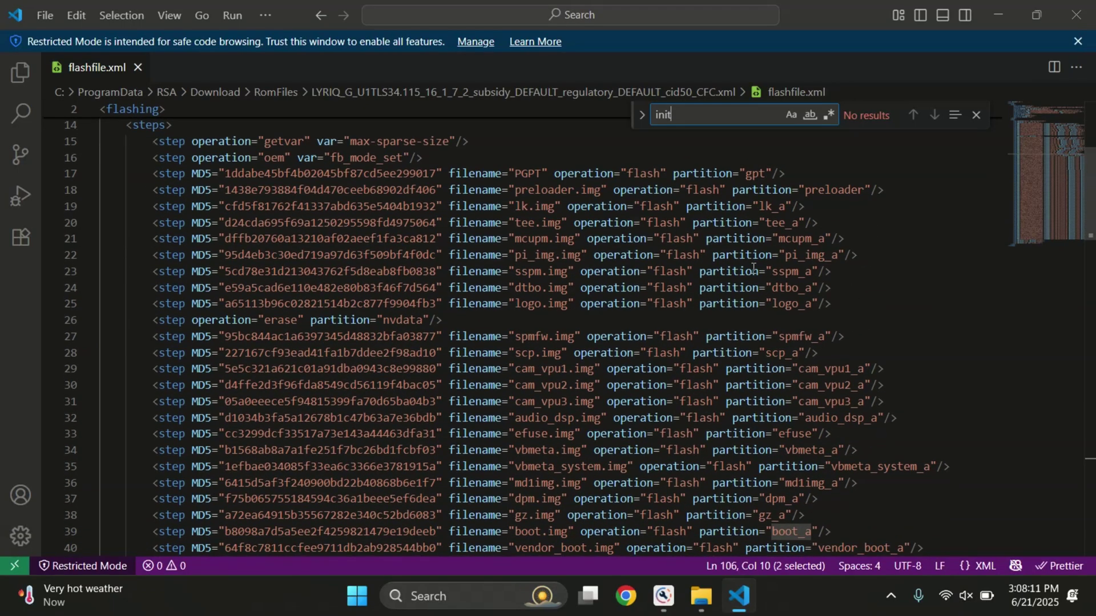
scroll(753, 267, "up", 5)
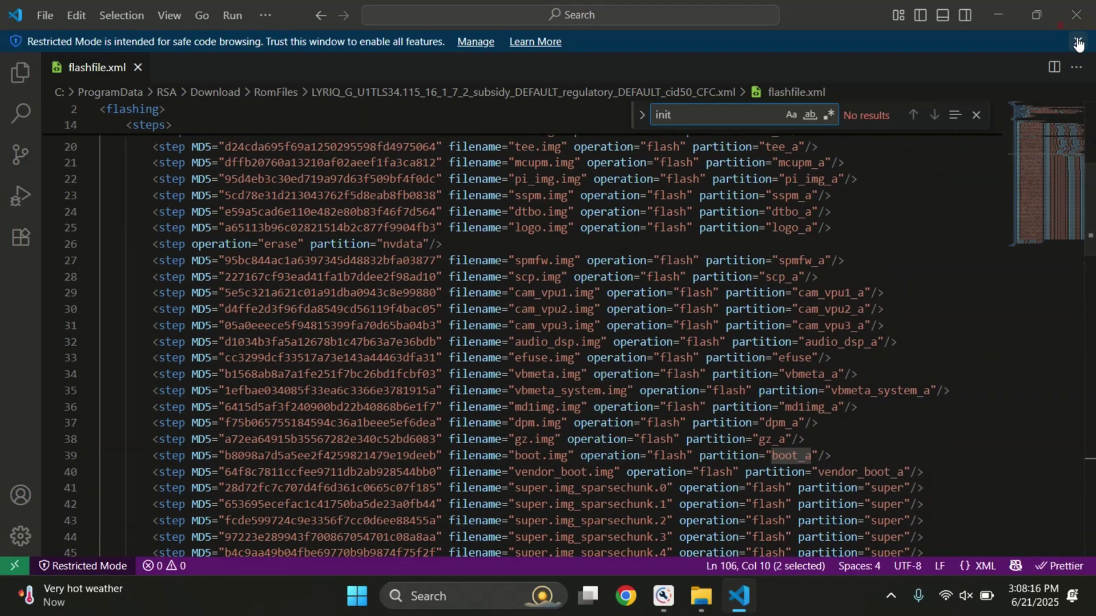
left_click(1078, 43)
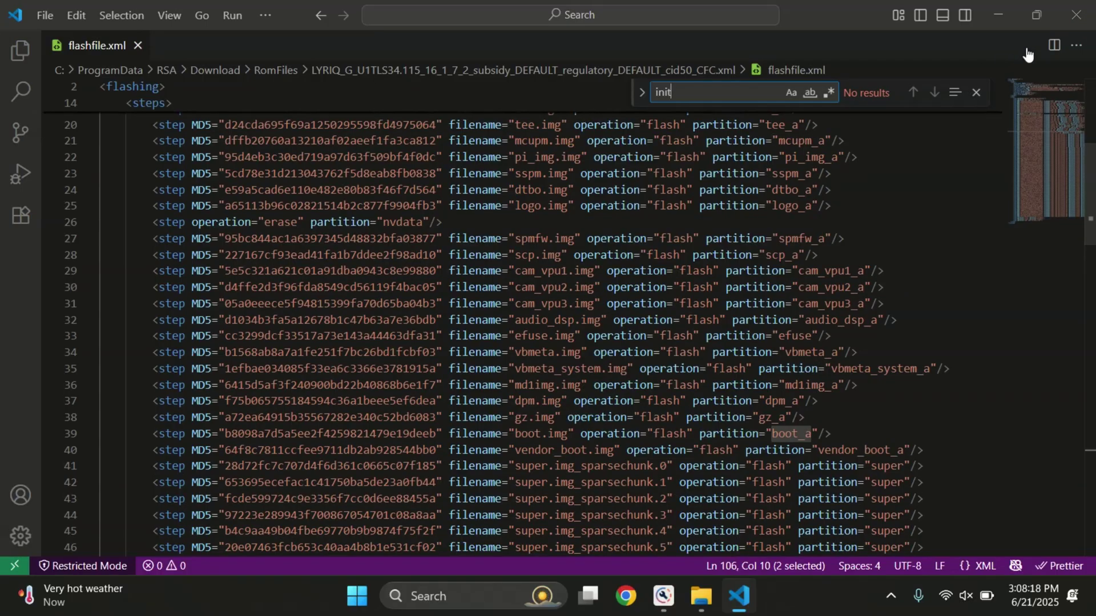
- Back in the firmware folder, select and copy boot.img, vbmeta.img and vbmeta_system.img
left_click(1076, 15)
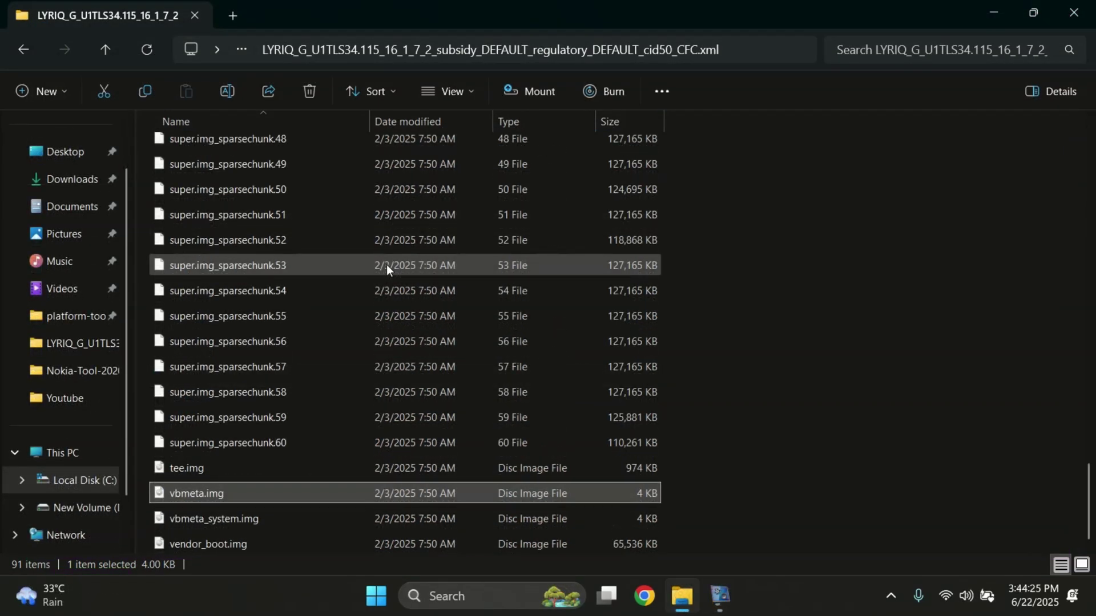
left_click(275, 493)
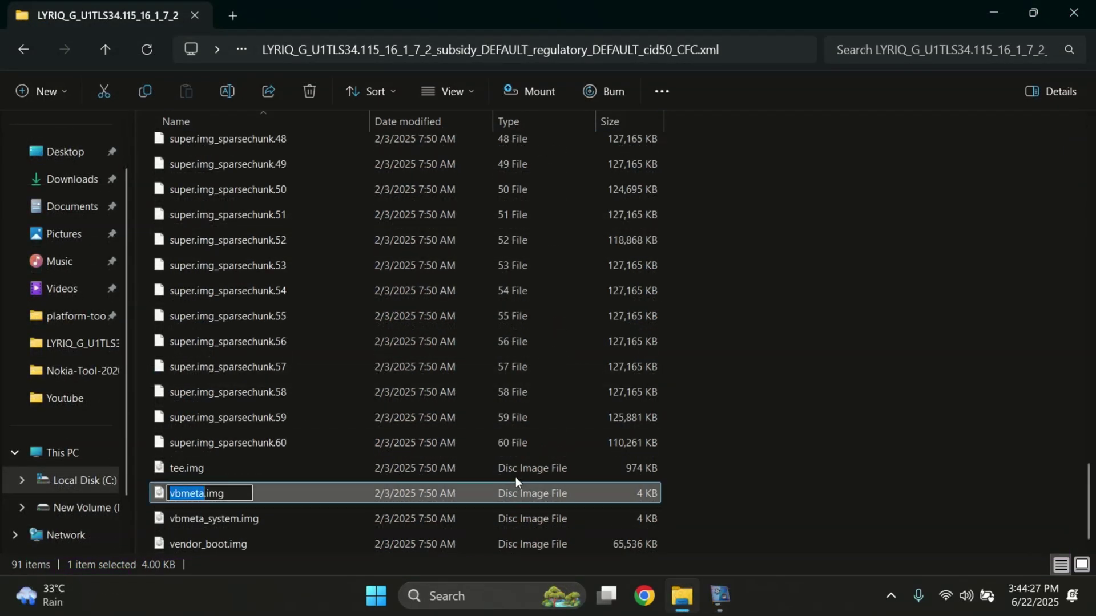
left_click(701, 518)
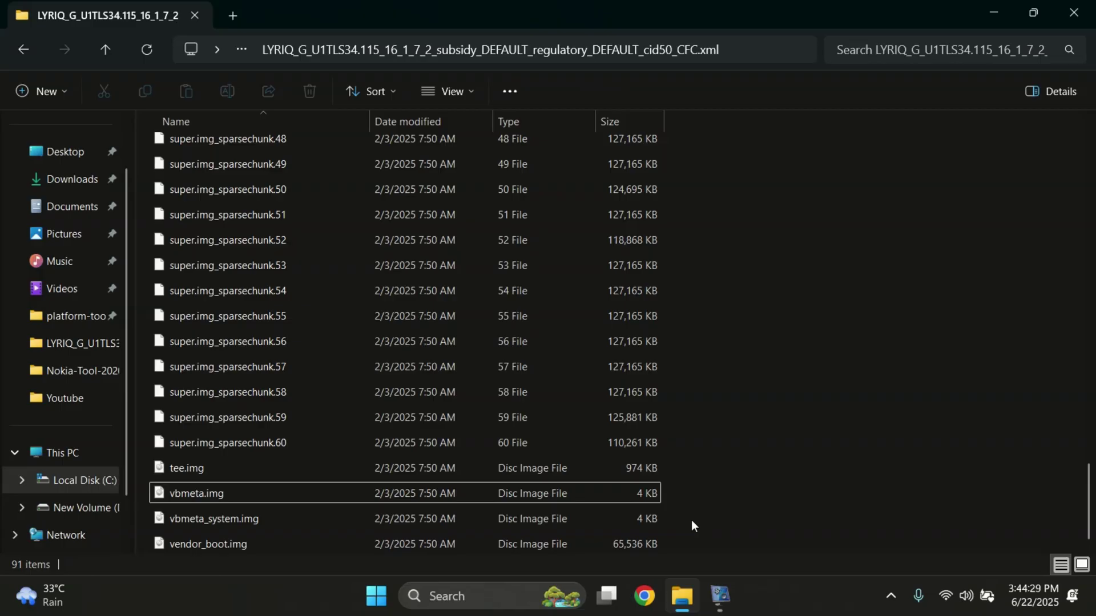
left_click_drag(692, 521, 609, 496)
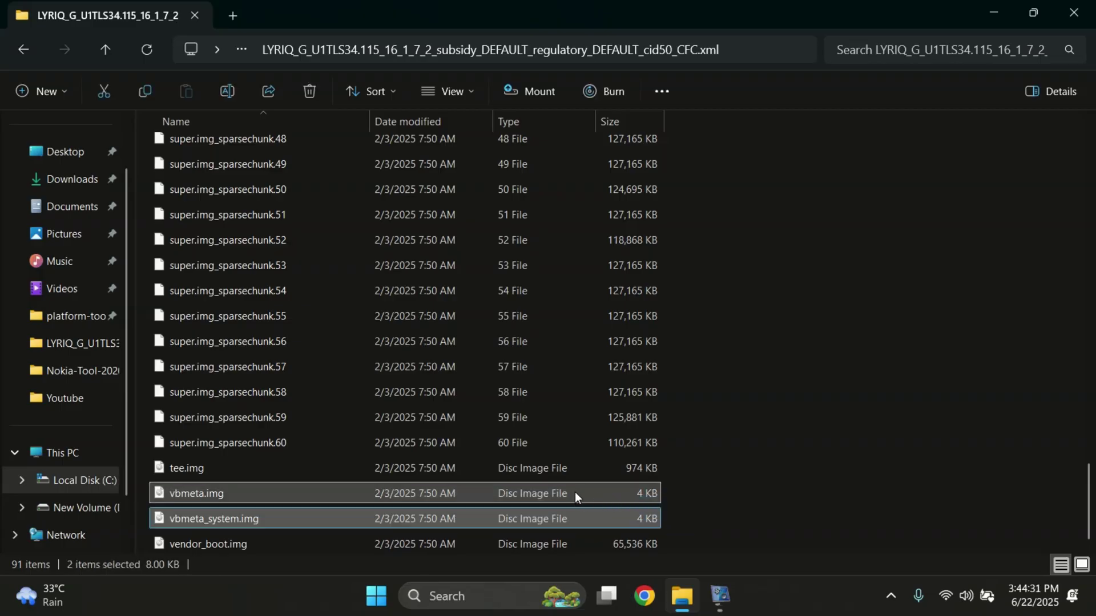
scroll(592, 371, "up", 20)
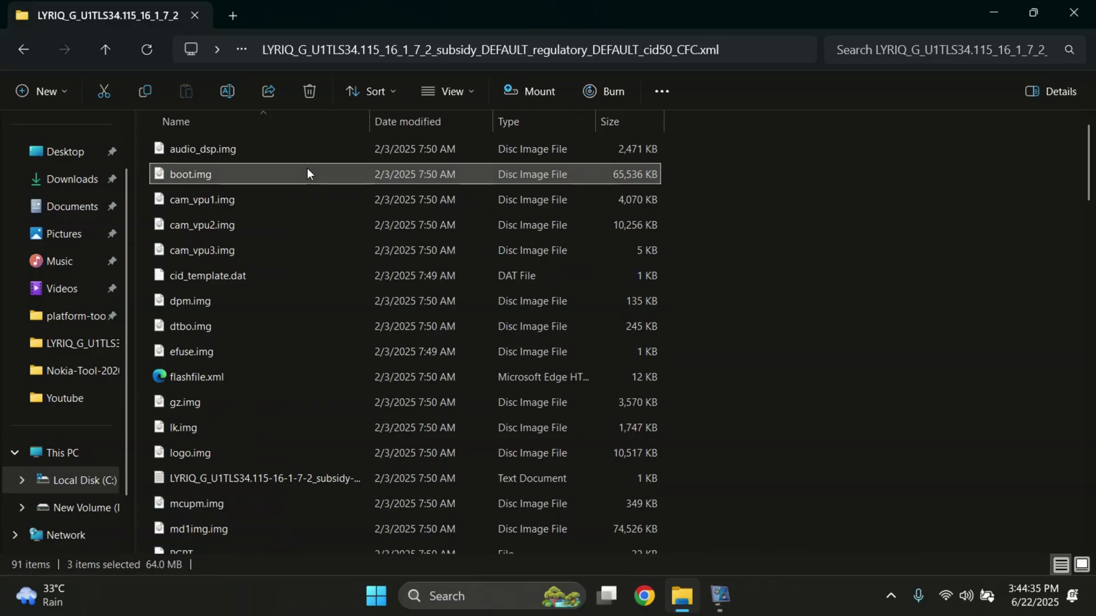
key("ctrl+c")
- Paste the three image files into the Music folder
left_click(56, 269)
left_click(428, 299)
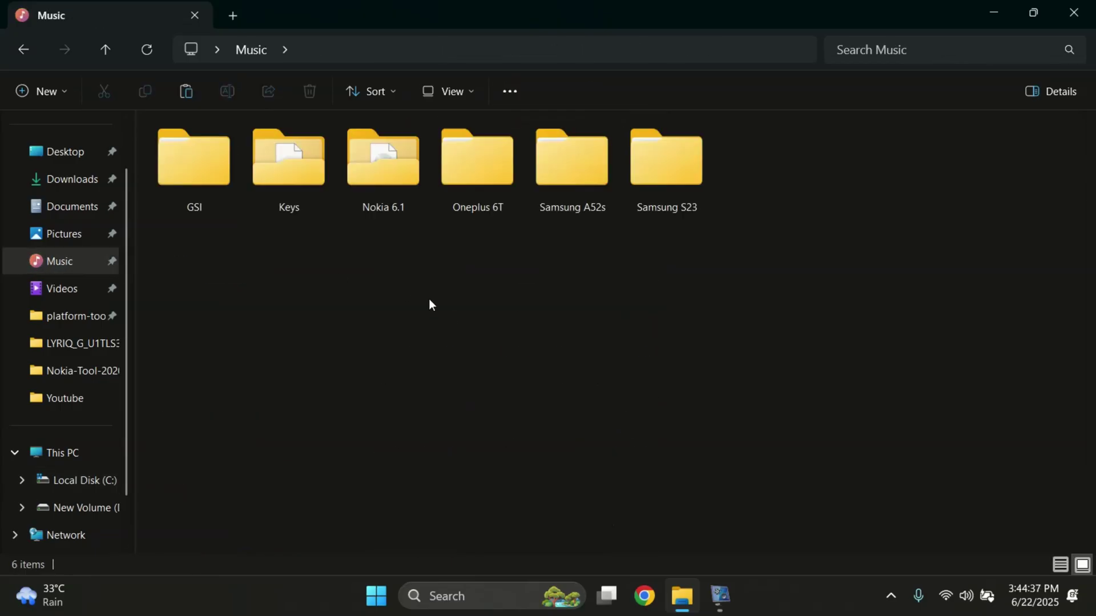
key("ctrl+v")
left_click(1005, 306)
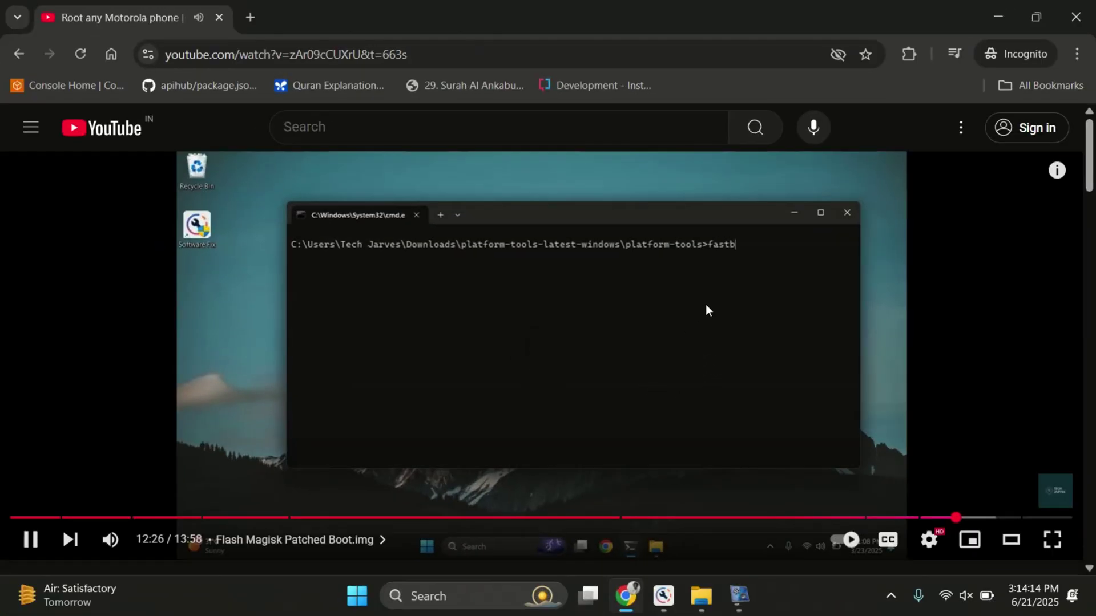
- Skip the YouTube rooting tutorial ahead past the patched boot flash to Verifying Root Access
key("Right")
key("Right")
key("Right")
key("Right")
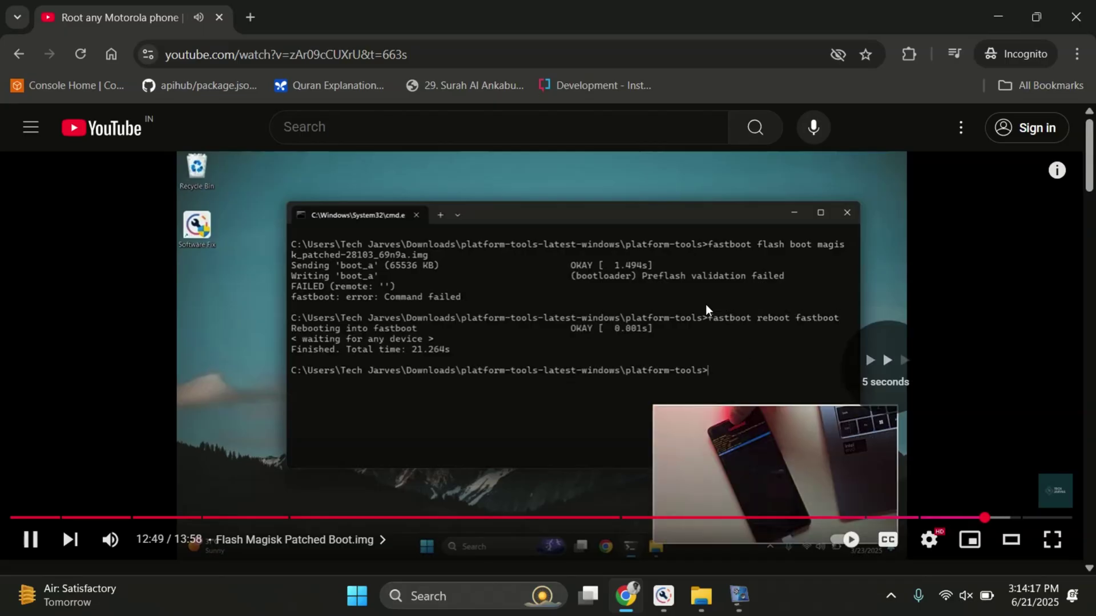
key("Right")
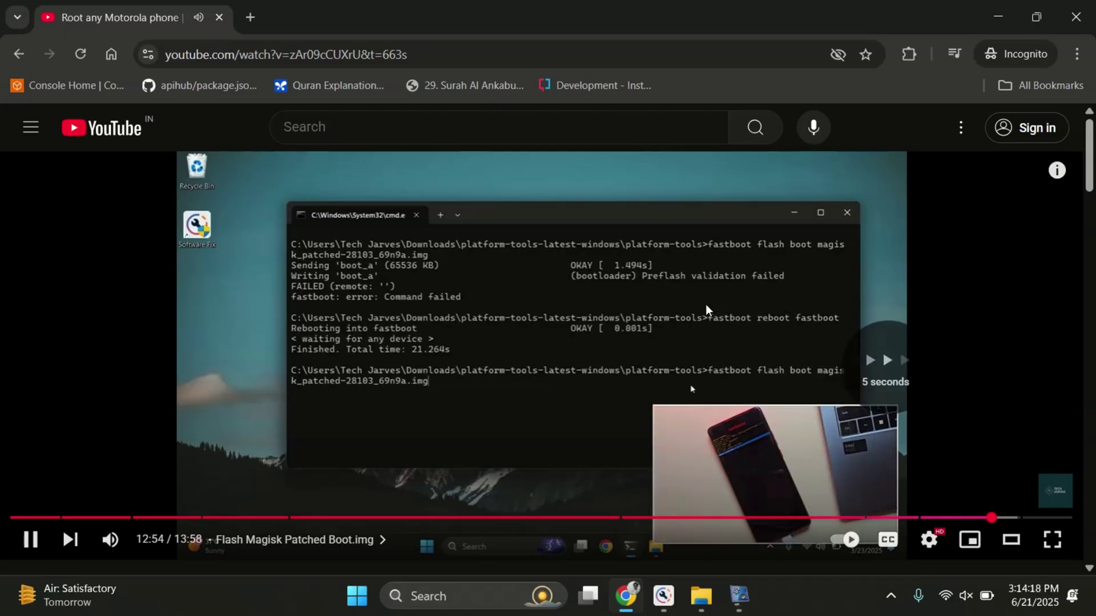
key("Right")
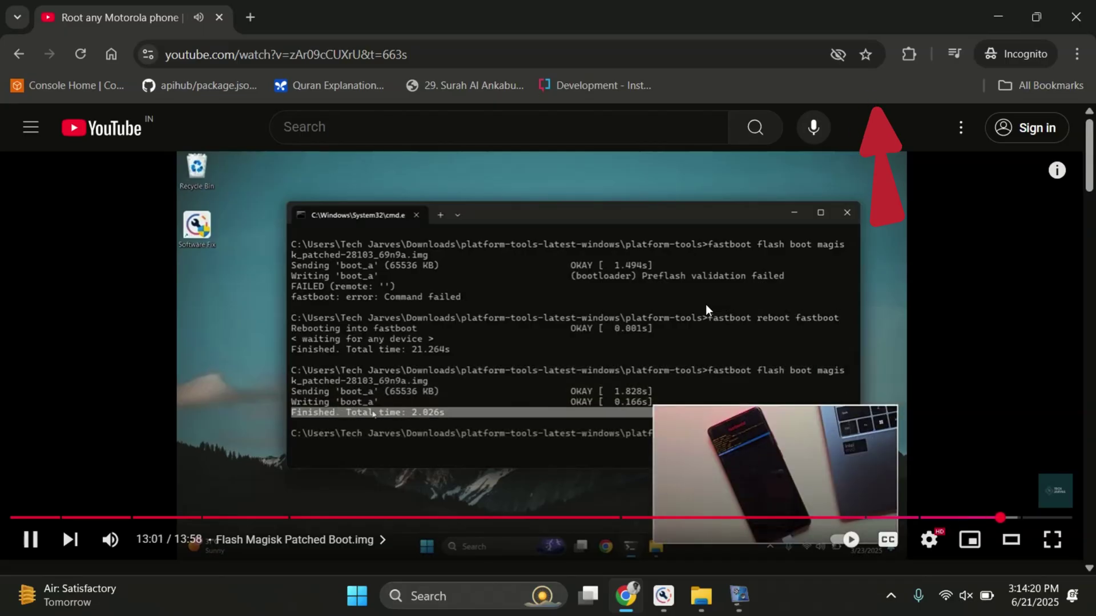
key("Right")
key("Right")
key("Right")
key("Right")
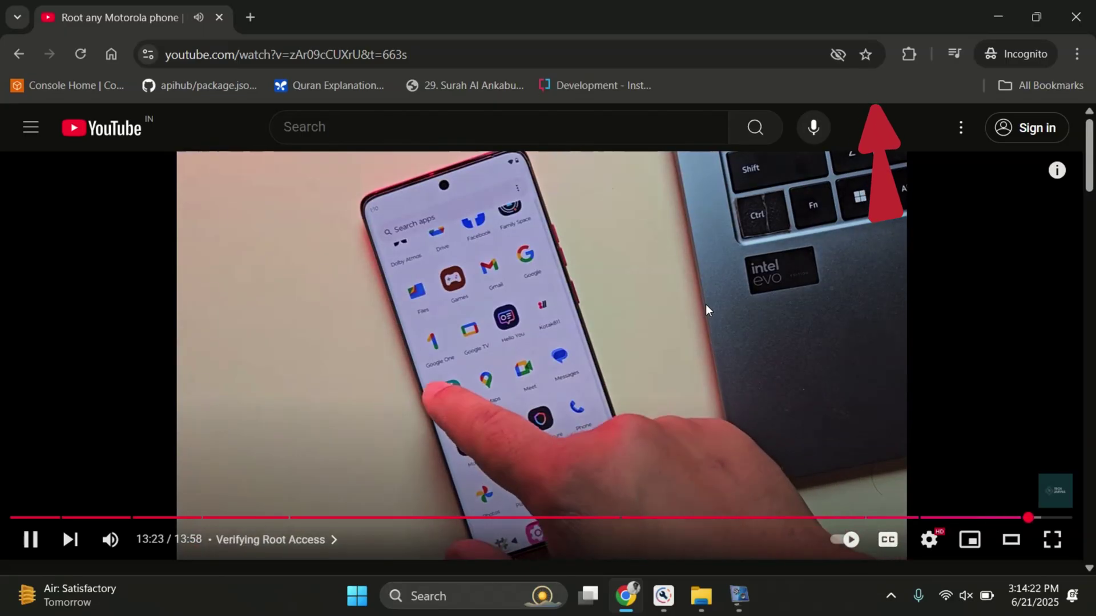
key("Right")
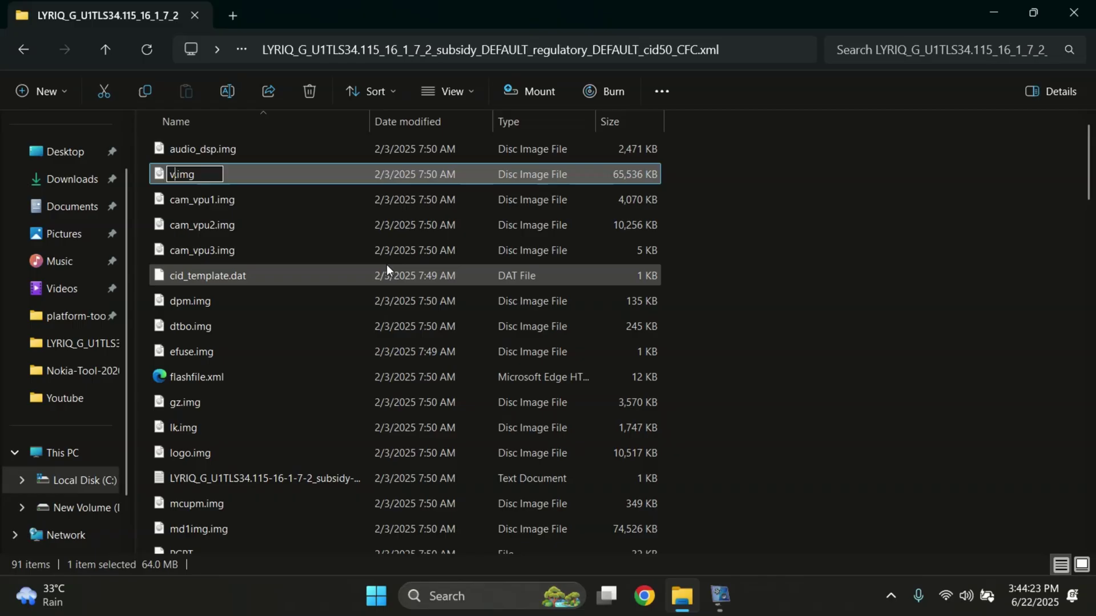
- Undo the accidental boot.img rename and jump to vbmeta.img in the firmware file list
key("ctrl+z")
key("Escape")
key("v")
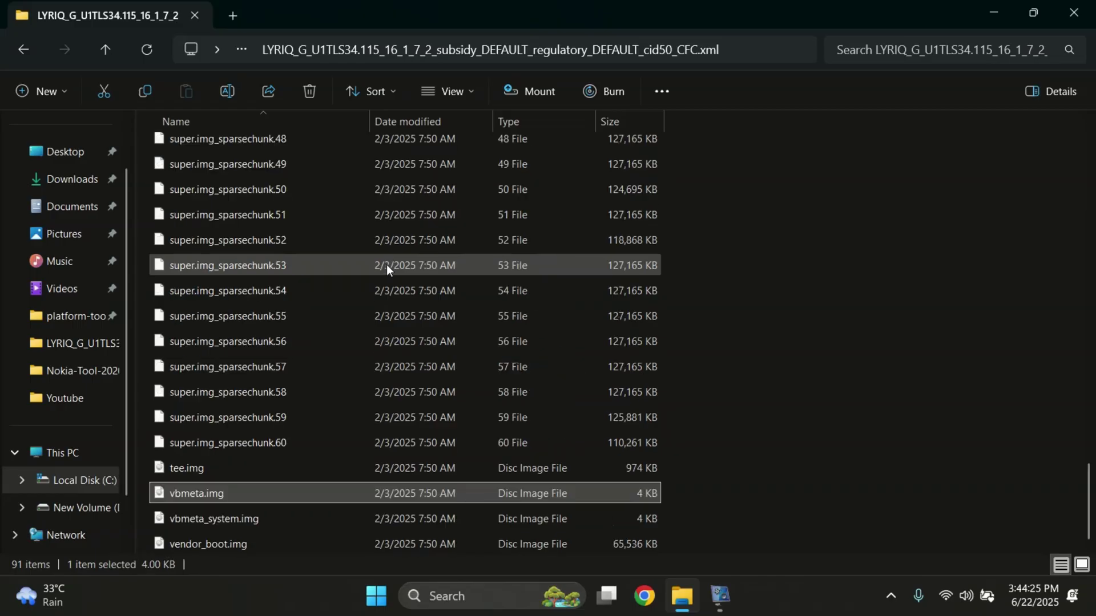